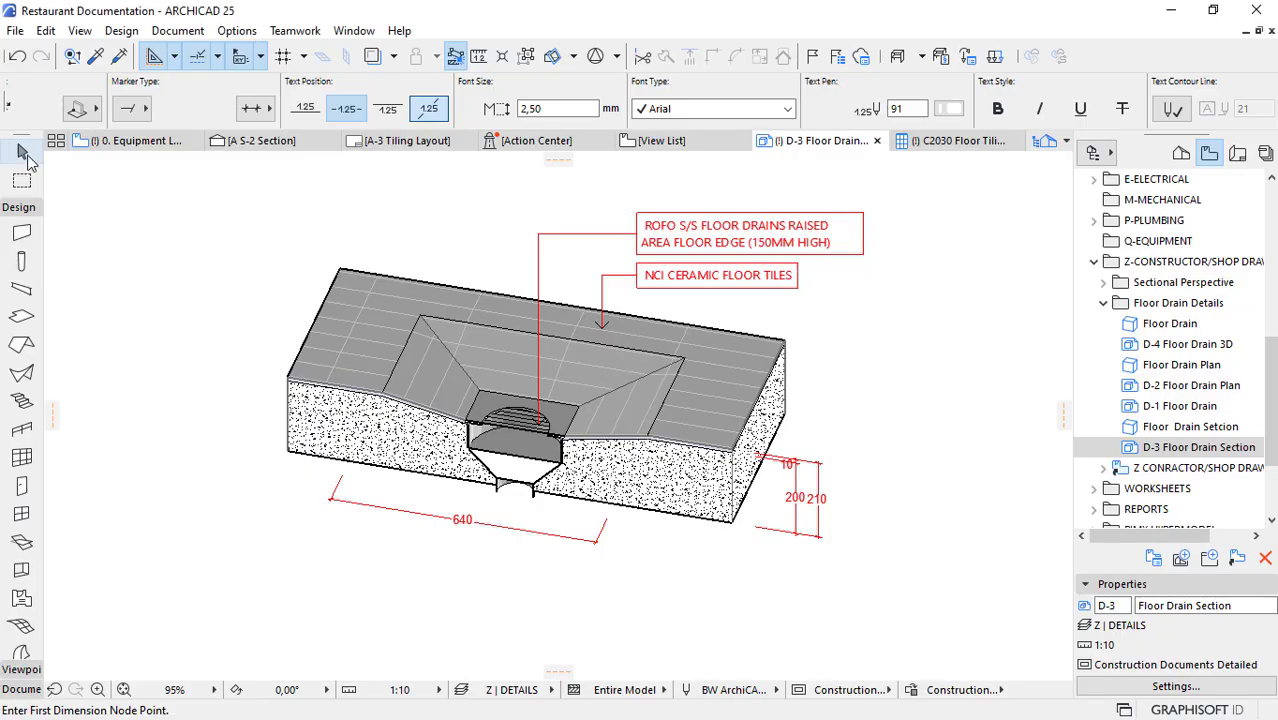
Open the floor drain's settings and expand its Classification and Properties panel.
left_click(425, 440)
double_click(520, 425)
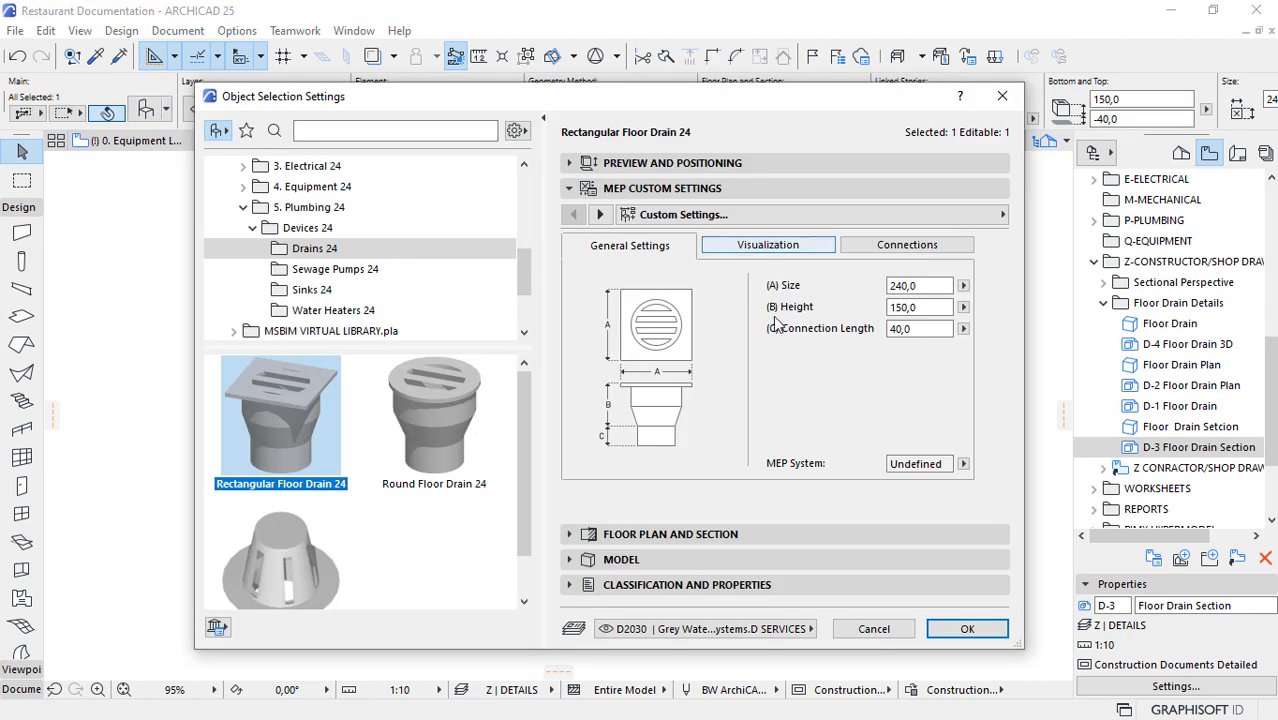
left_click(893, 244)
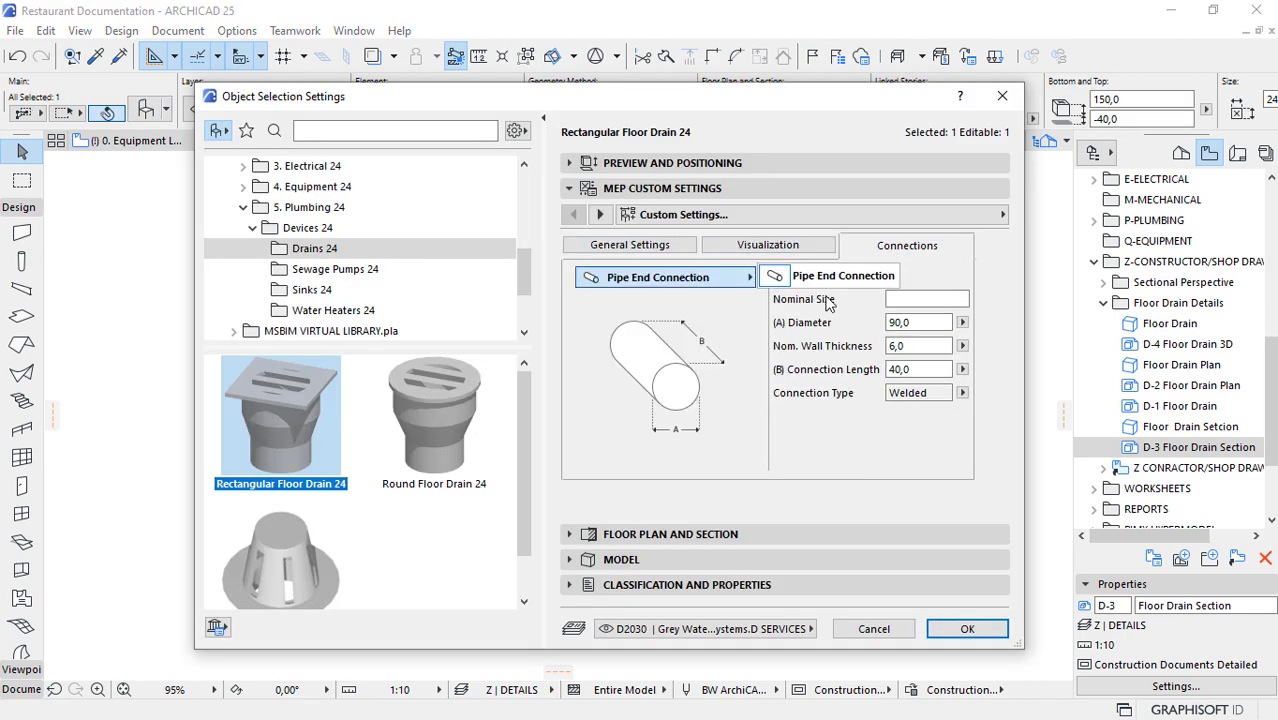
left_click(650, 584)
Browse D SERVICES > D20 PLUMBING classifications and pick D2010.30 Domestic Water Piping.
left_click(983, 307)
scroll(813, 480, "down", 3)
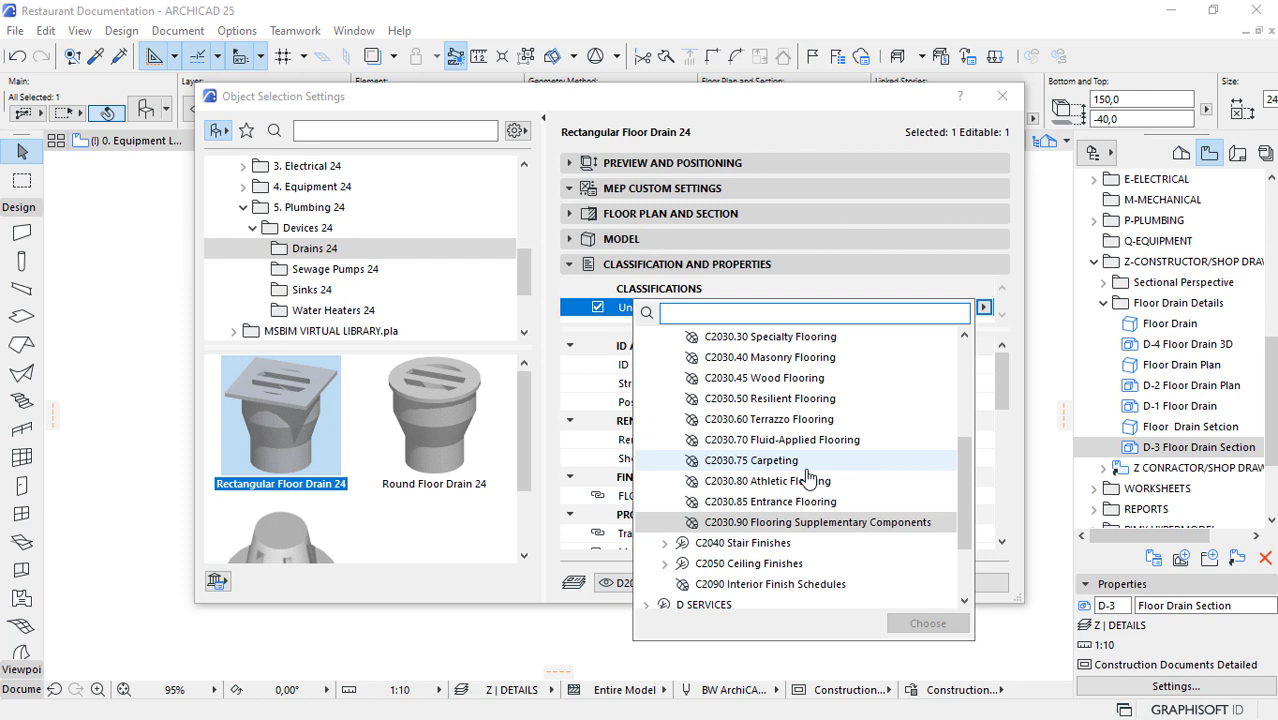
left_click(645, 542)
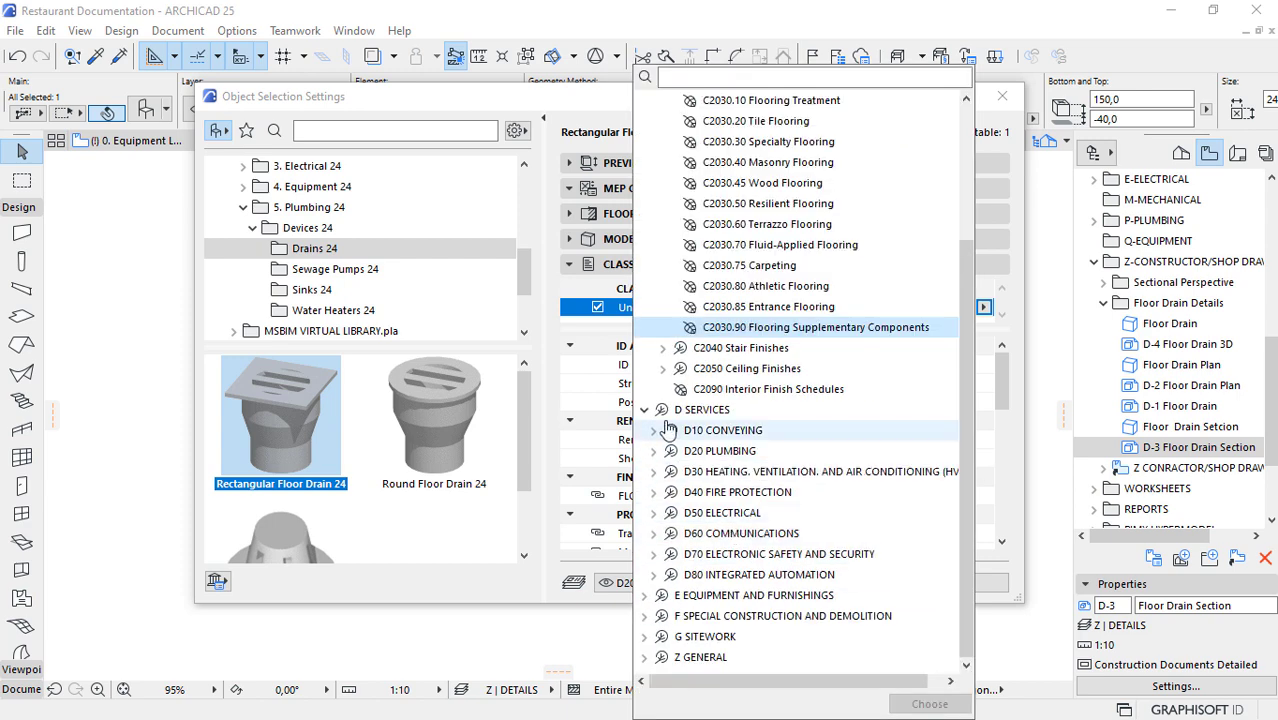
left_click(653, 451)
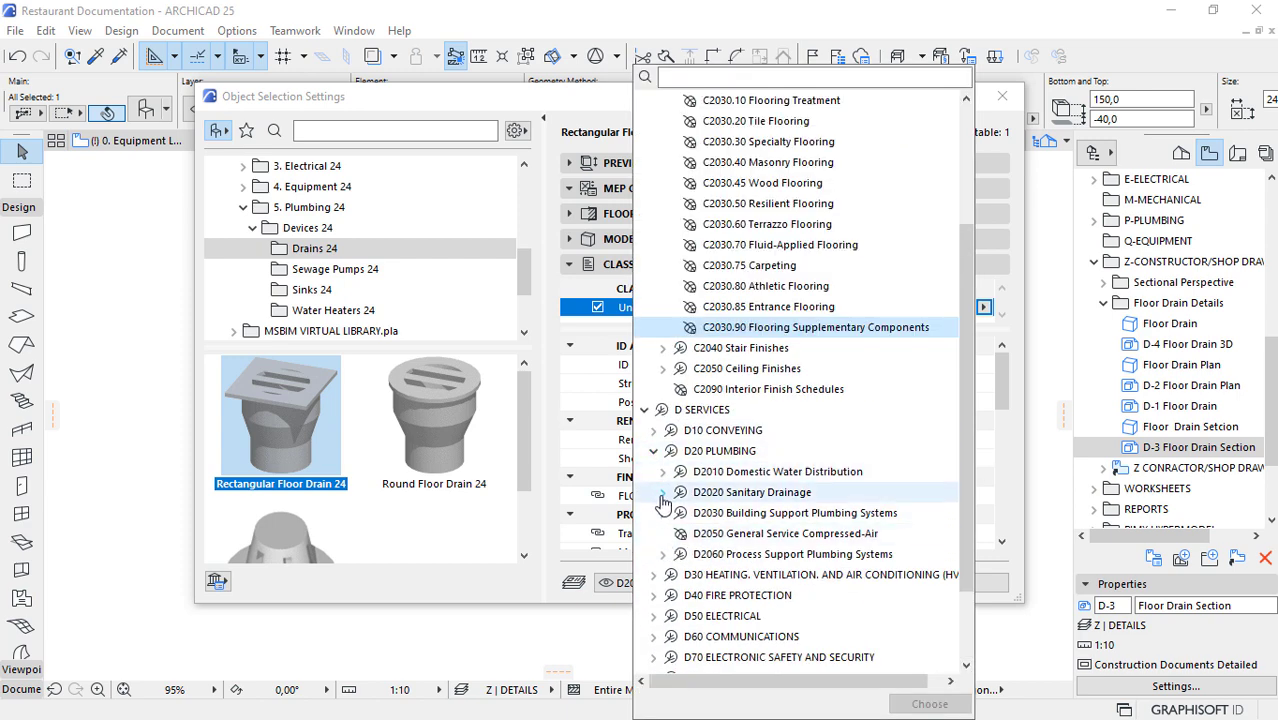
left_click(663, 492)
left_click(665, 472)
left_click(705, 533)
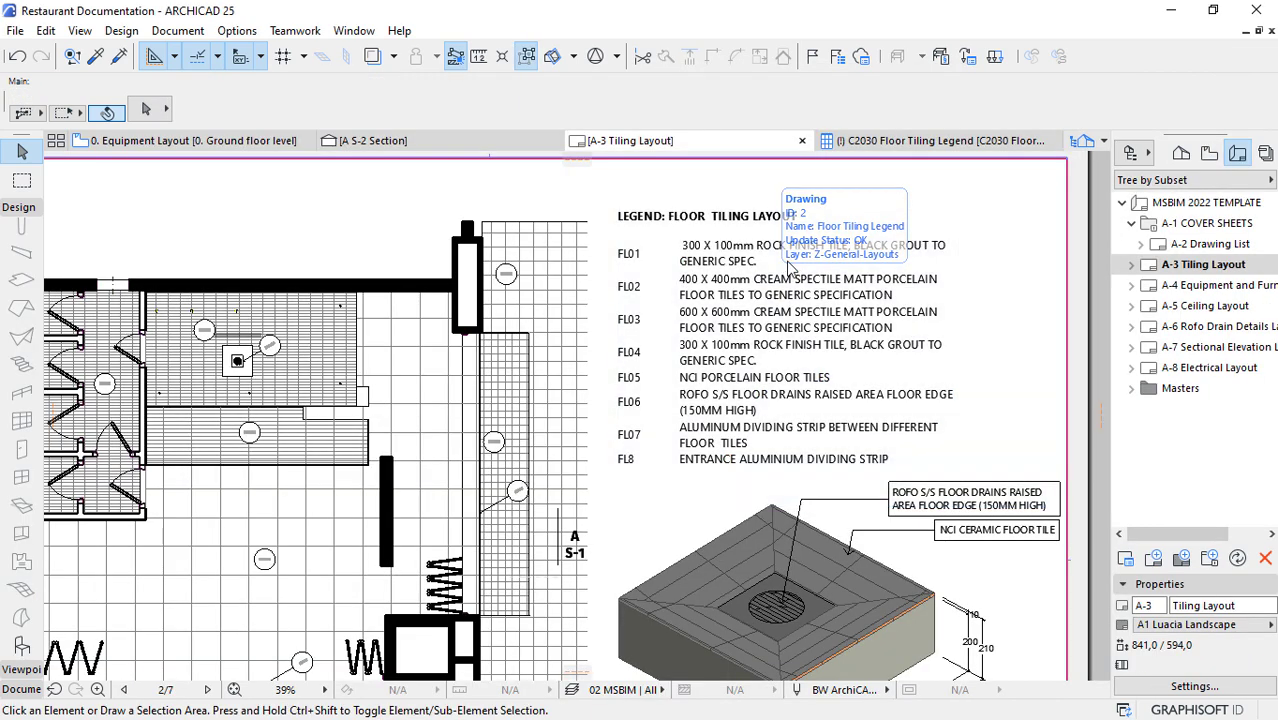
Open the Floor Tiling Legend drawing's source schedule in a new tab.
left_click(772, 286)
right_click(778, 285)
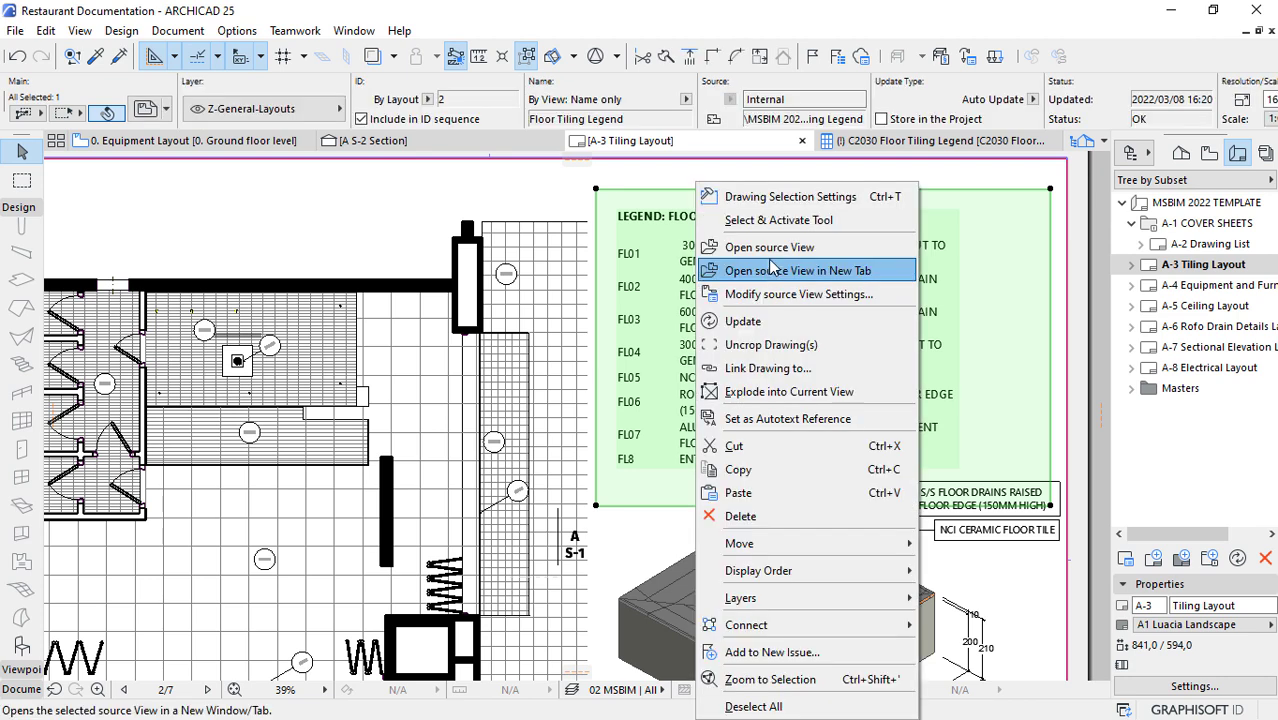
left_click(758, 251)
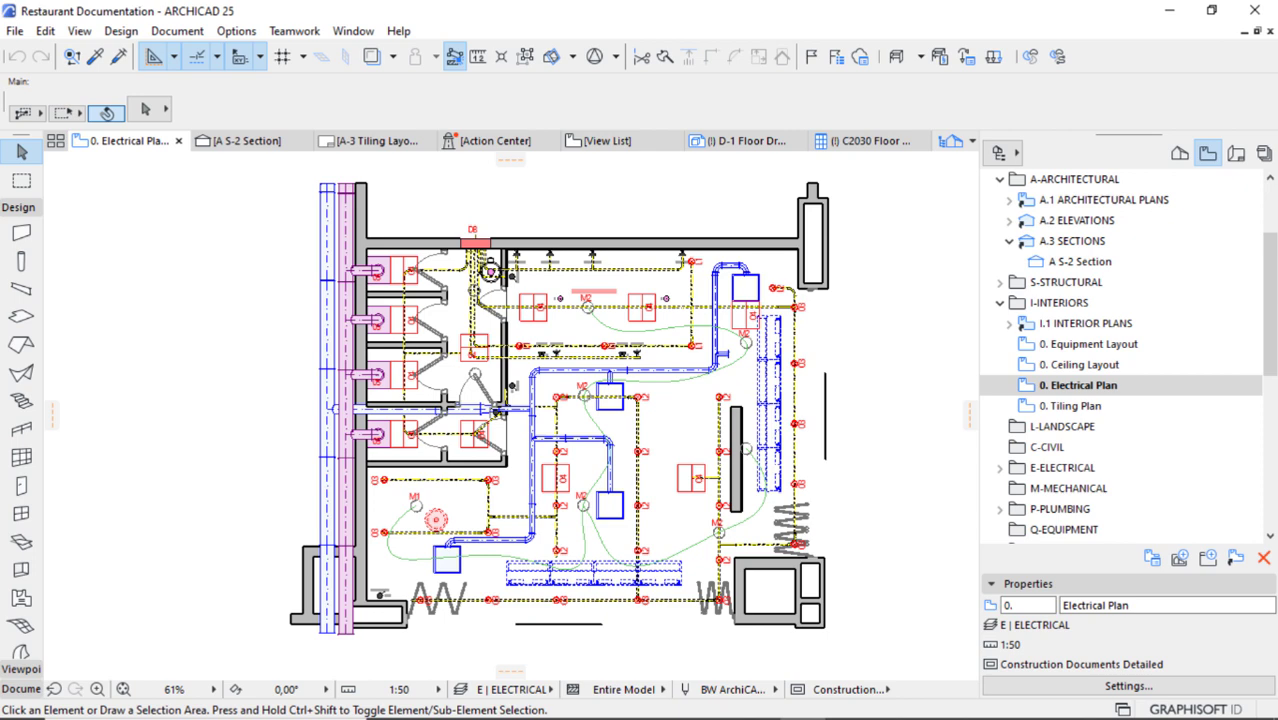
Review the layers of the 02 MSBIM | All layer combination and apply it.
key("ctrl+l")
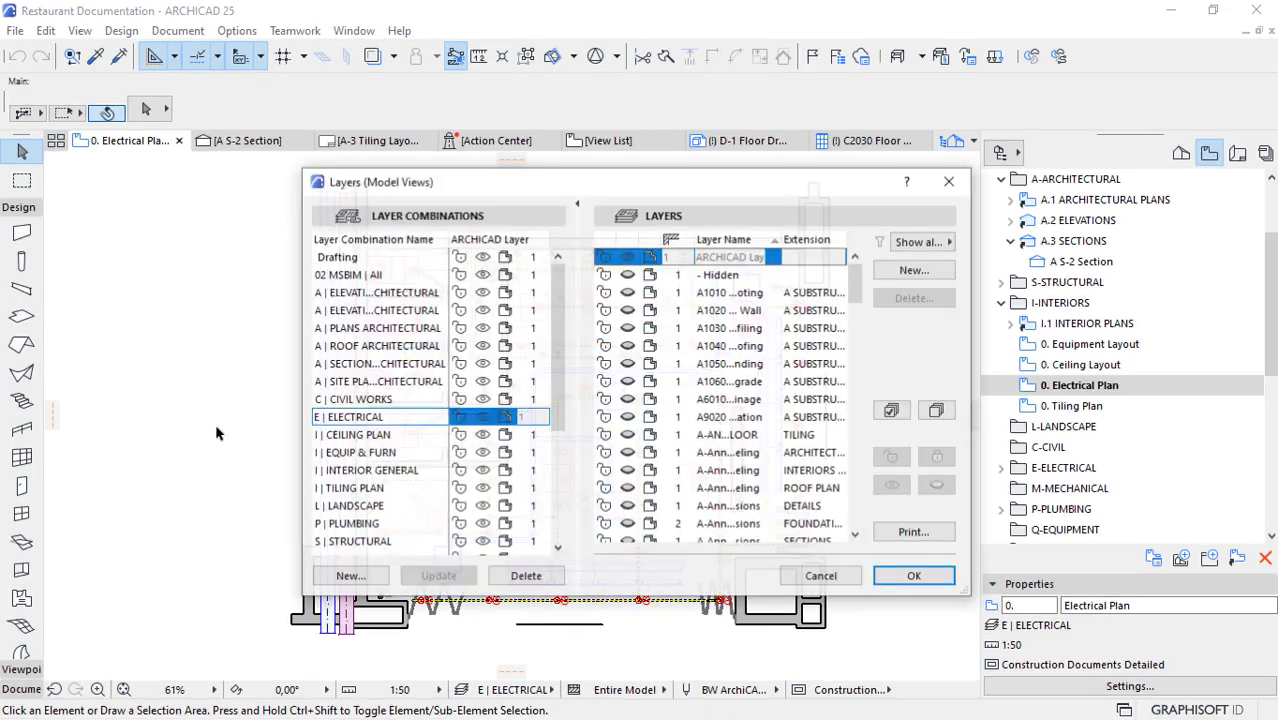
left_click(368, 278)
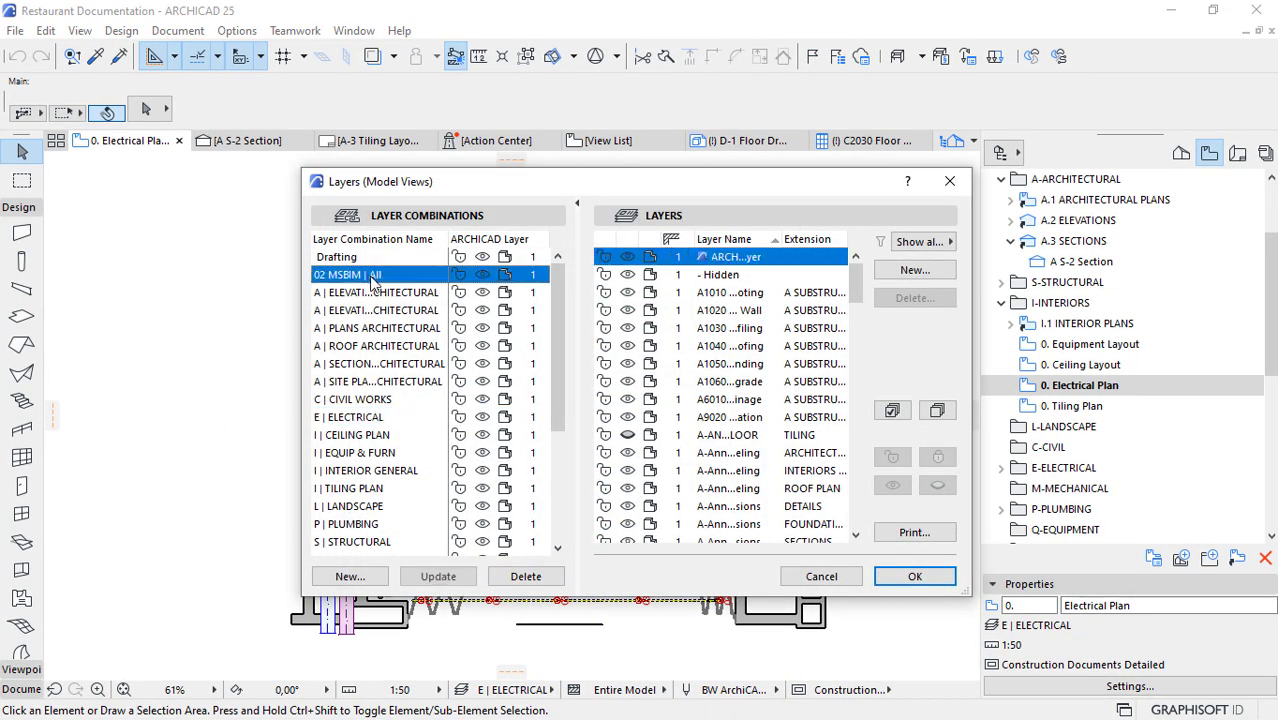
left_click_drag(856, 290, 857, 505)
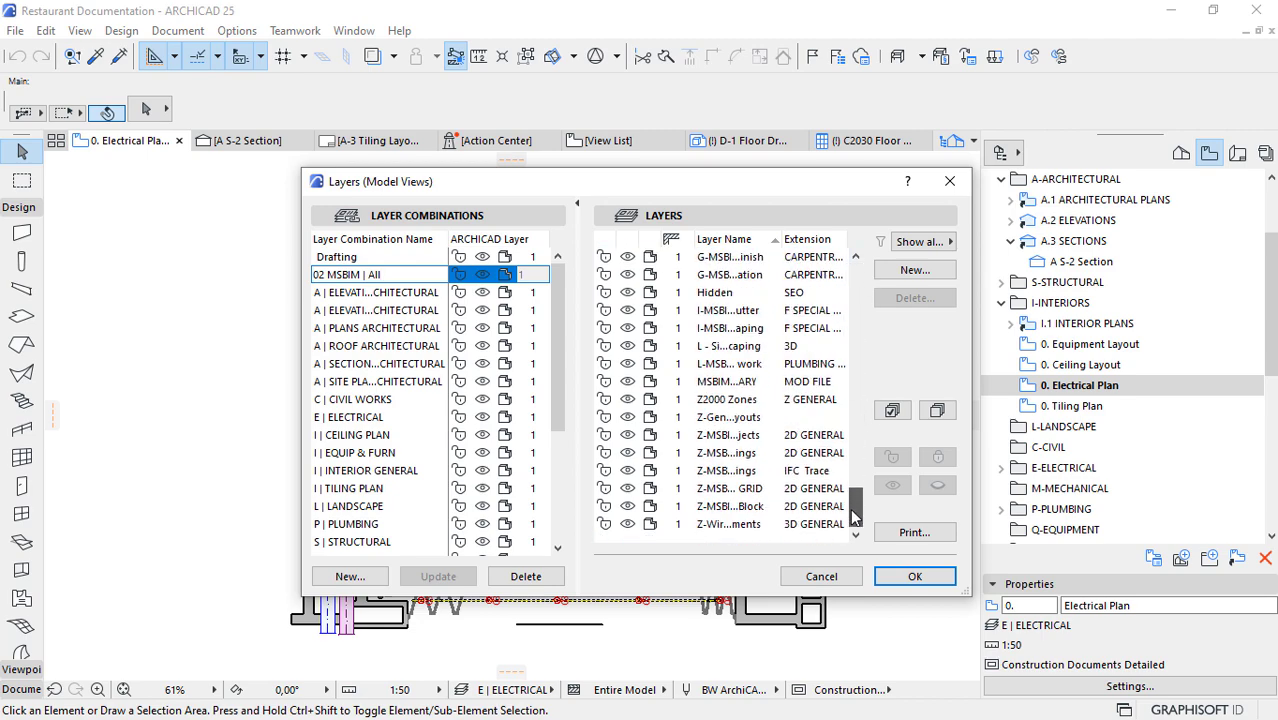
left_click(913, 576)
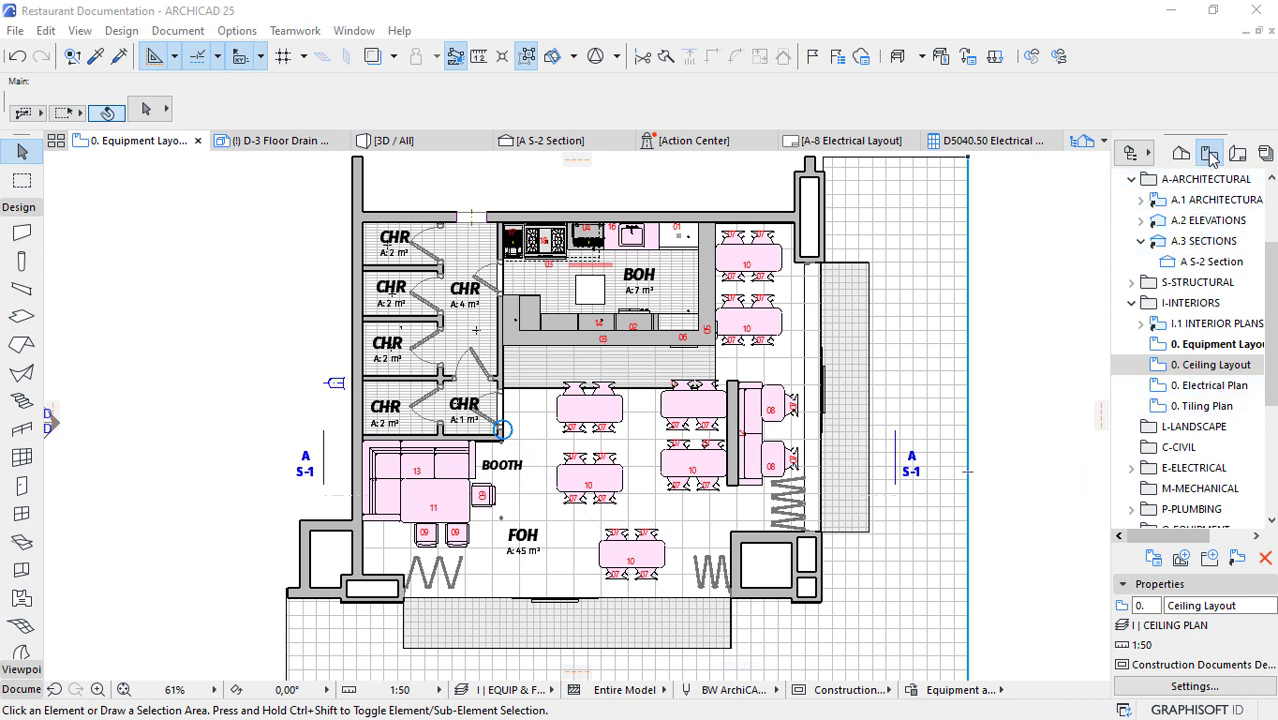
Select the 0. Ceiling Layout view after checking the Project Map, then bring up Layers.
left_click(1234, 366)
left_click(1181, 155)
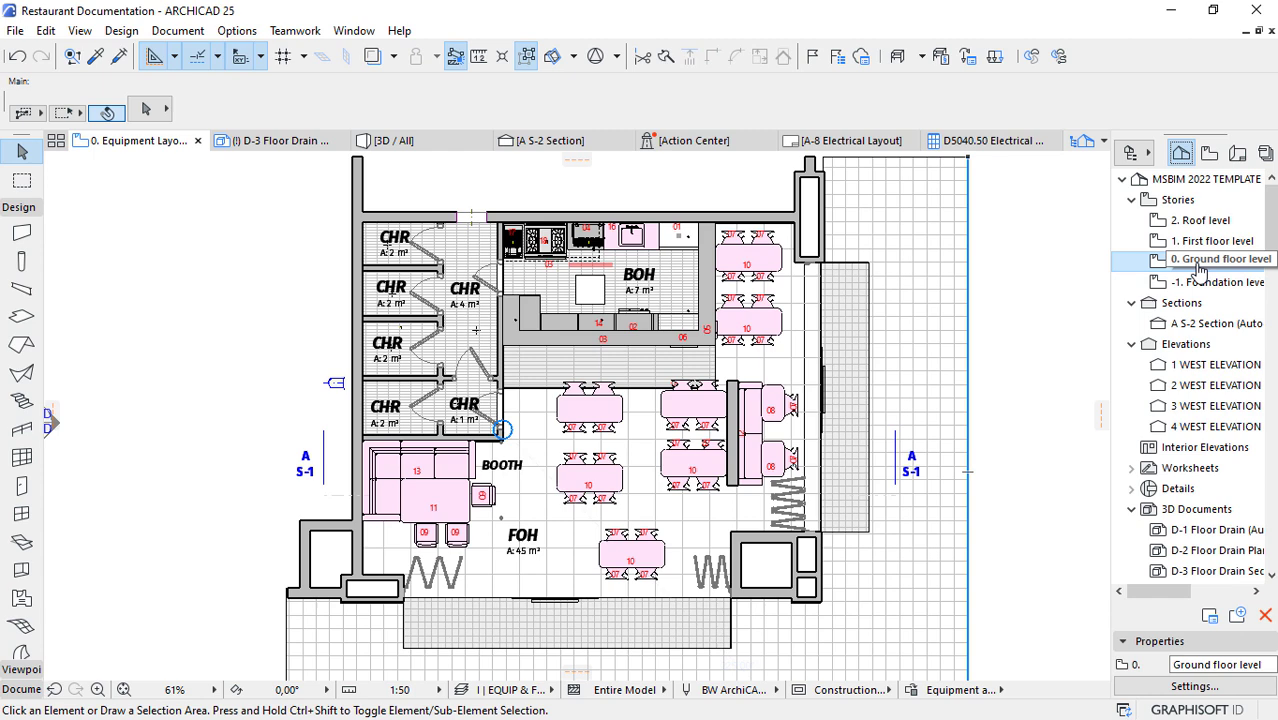
left_click(1209, 152)
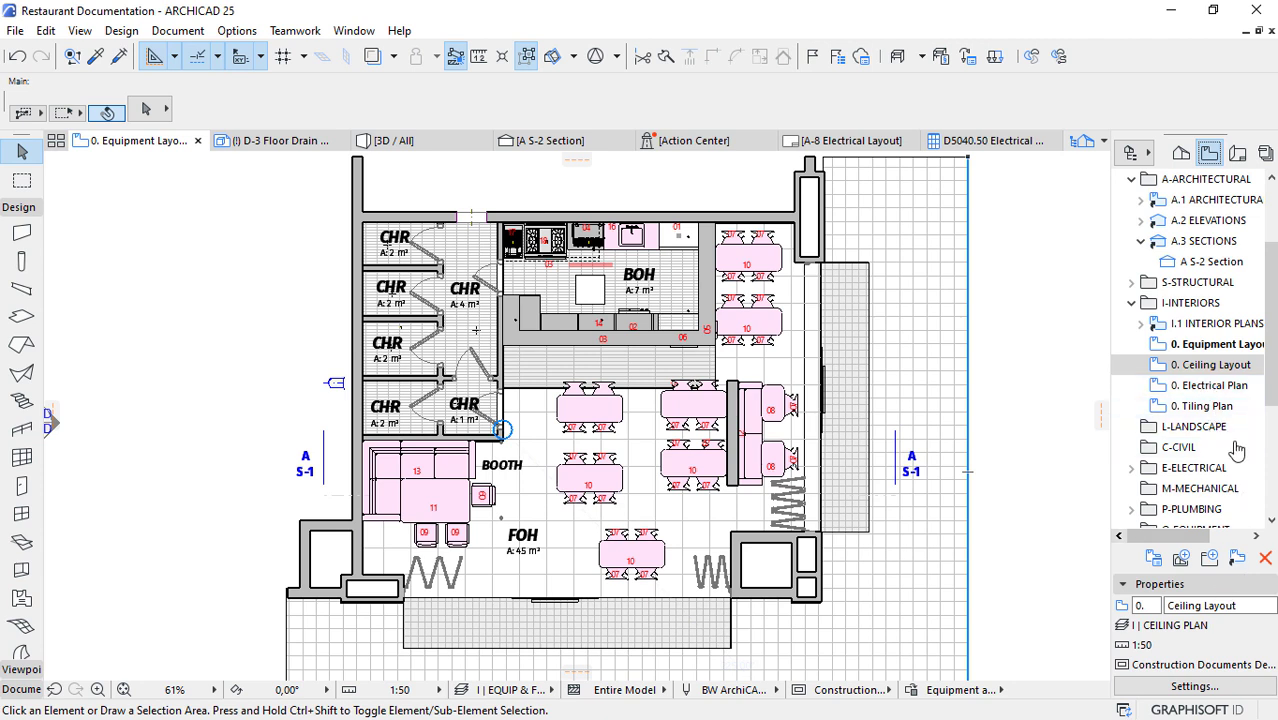
left_click(1203, 370)
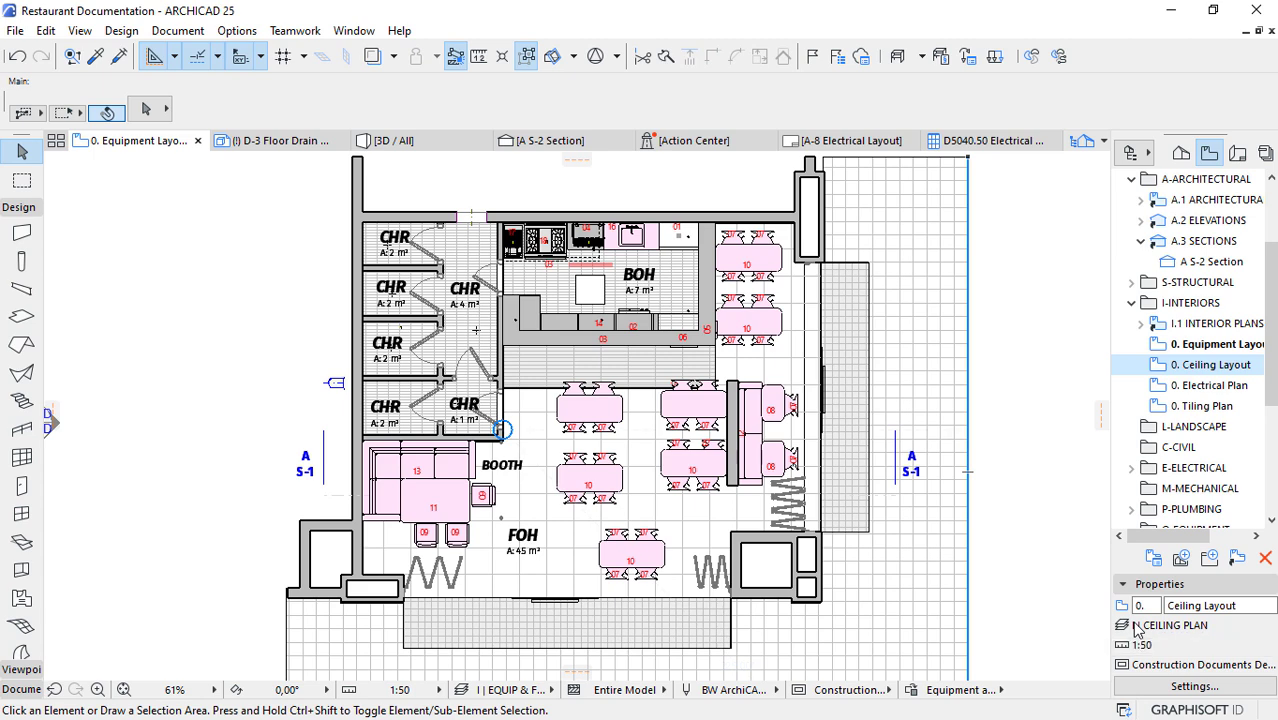
key("ctrl+l")
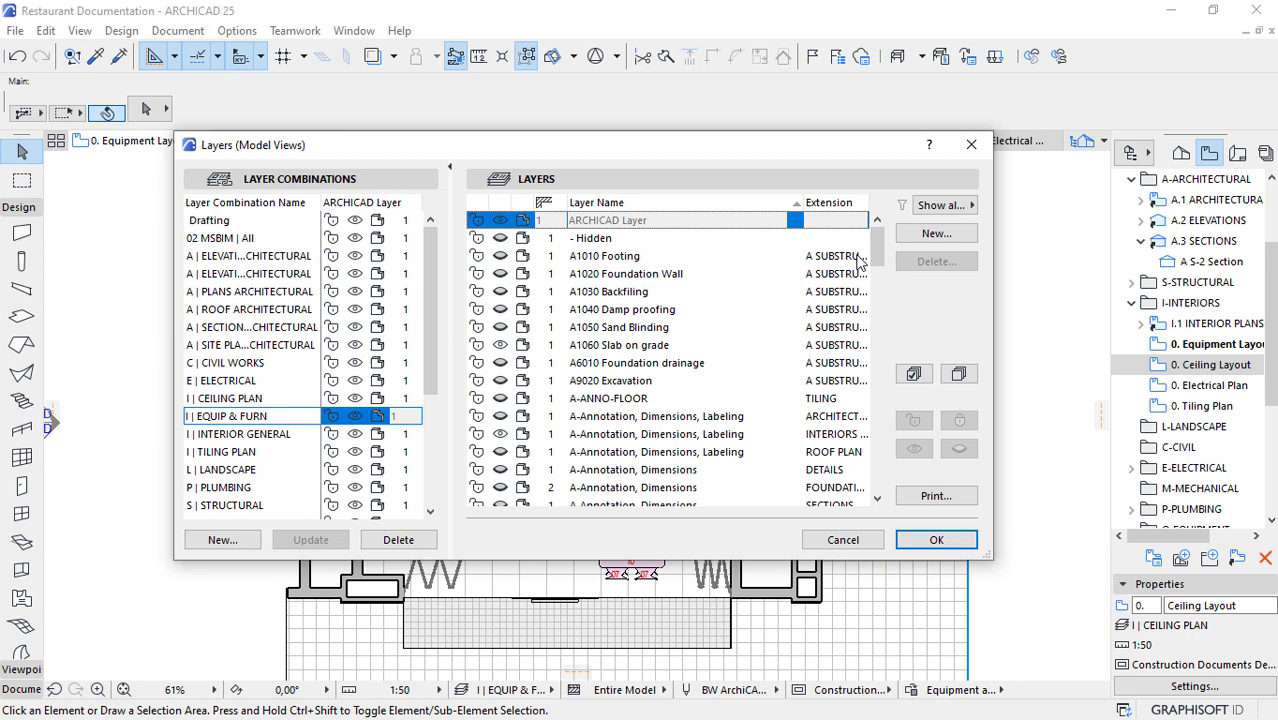
mouse_move(881, 239)
left_mouse_down()
mouse_move(876, 462)
mouse_move(884, 240)
left_mouse_up()
Switch the chair label to the Classification and Properties Label type.
left_click(938, 541)
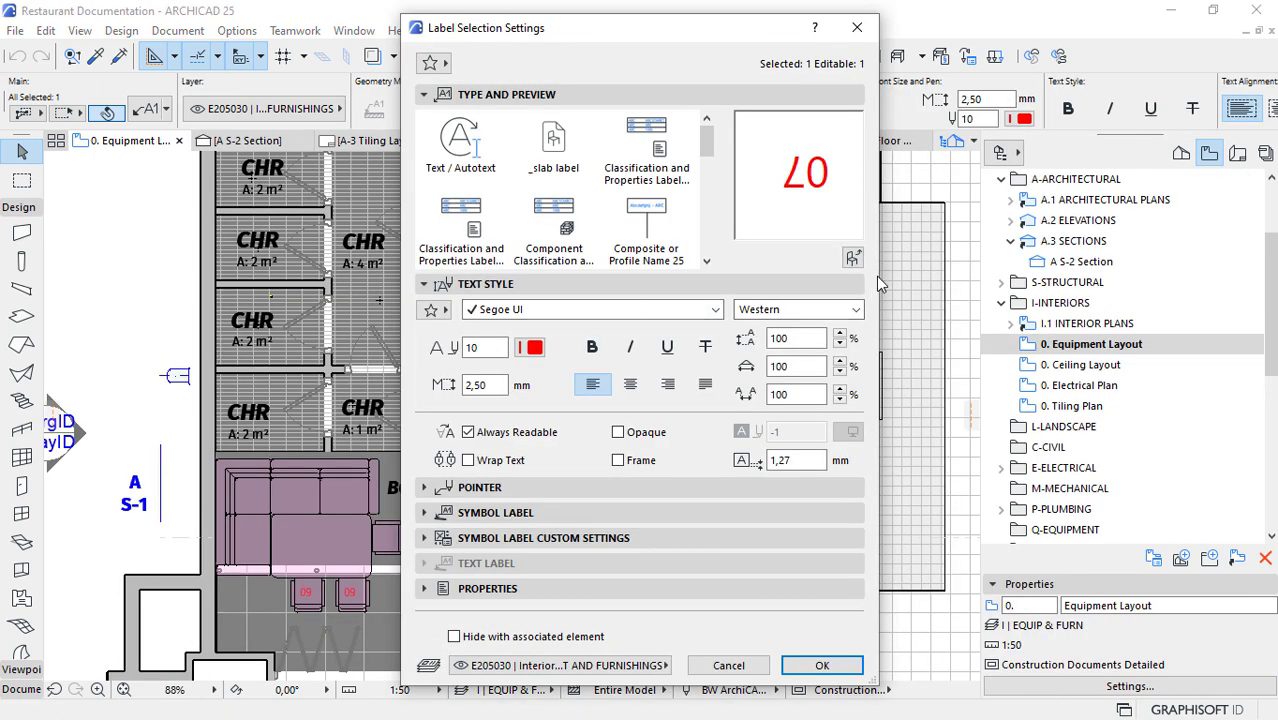
scroll(700, 150, "down", 5)
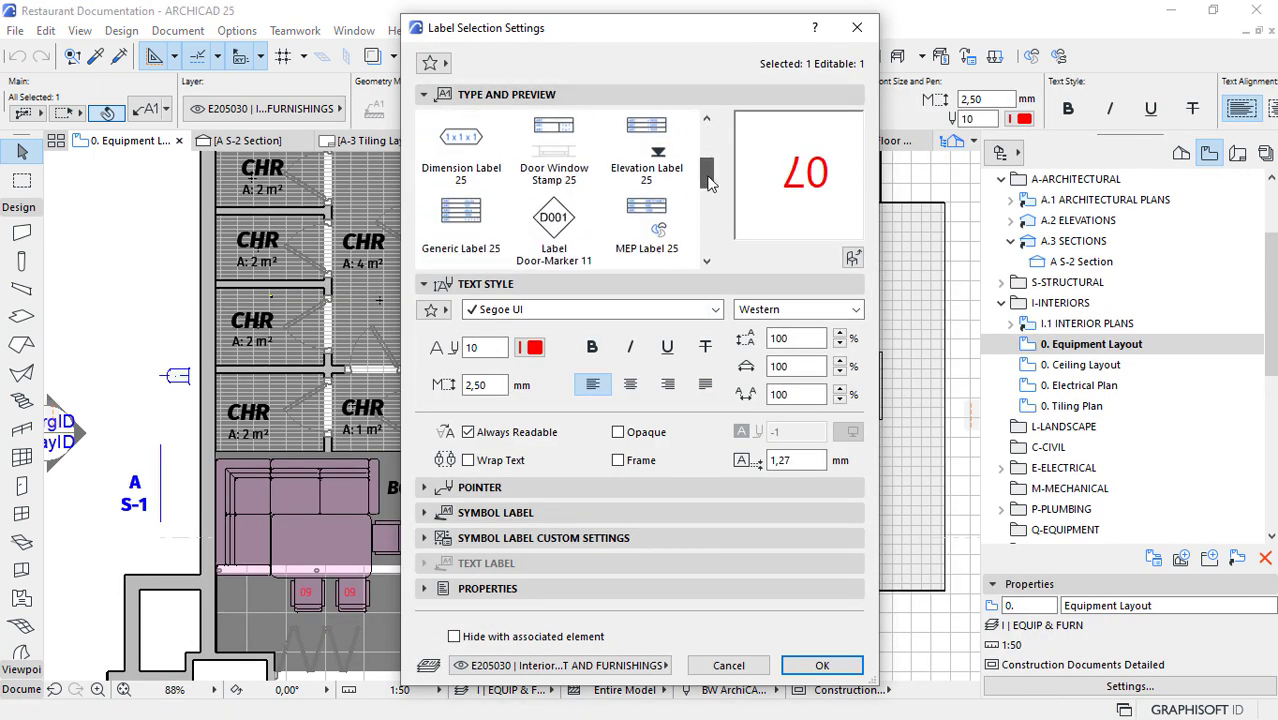
left_click(585, 283)
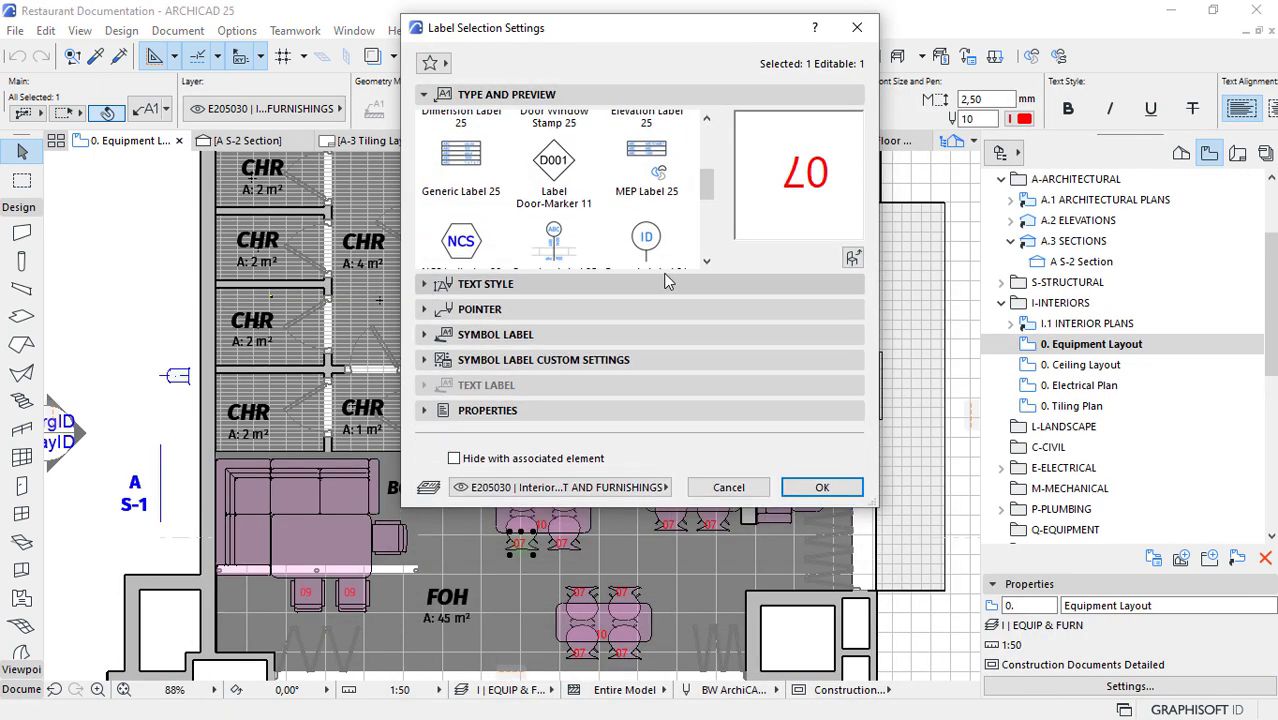
mouse_move(712, 198)
left_mouse_down()
mouse_move(724, 143)
mouse_move(730, 254)
mouse_move(706, 220)
mouse_move(706, 140)
left_mouse_up()
left_click(473, 204)
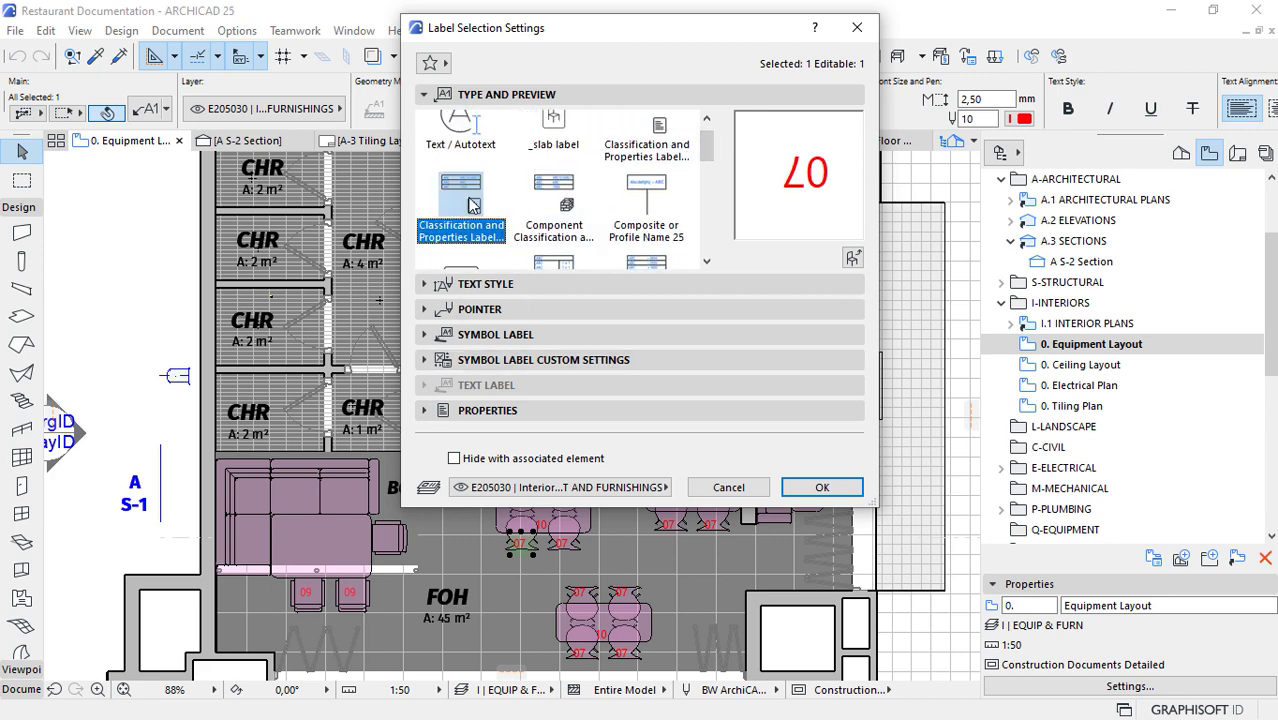
scroll(473, 204, "down", 1)
left_click(430, 360)
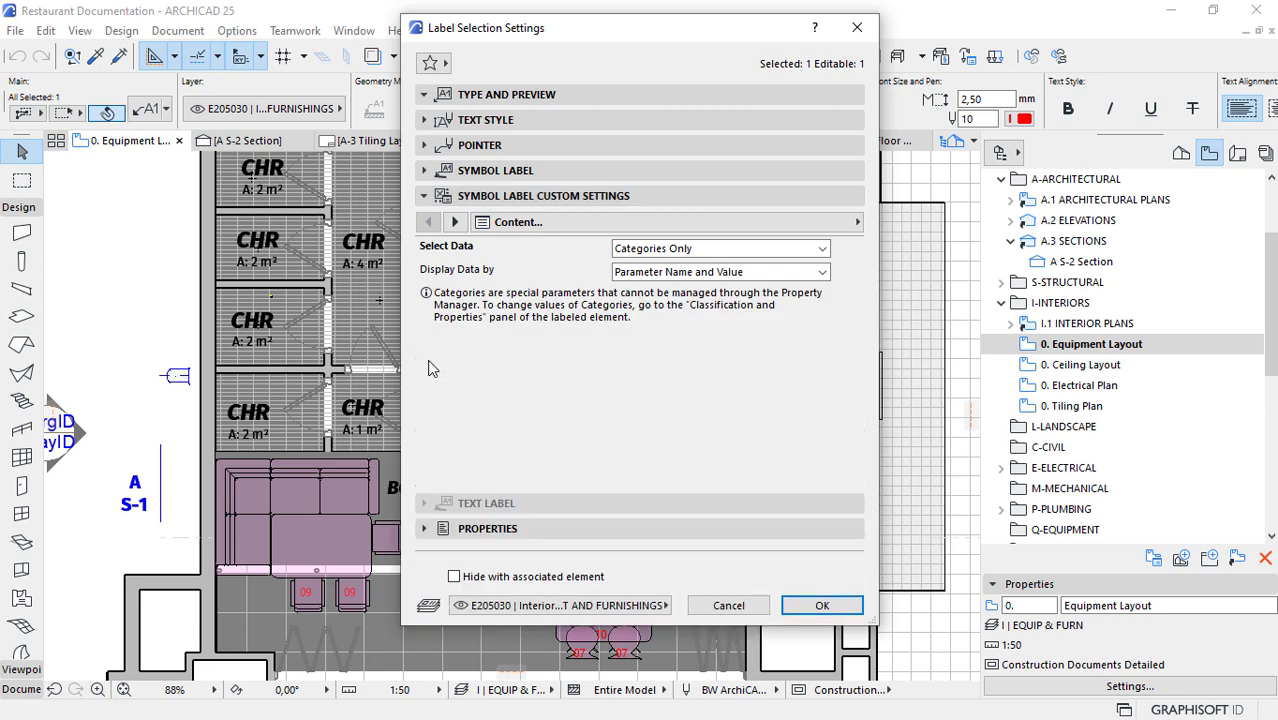
Set the label to display parameter values only, using custom data rows.
left_click(790, 272)
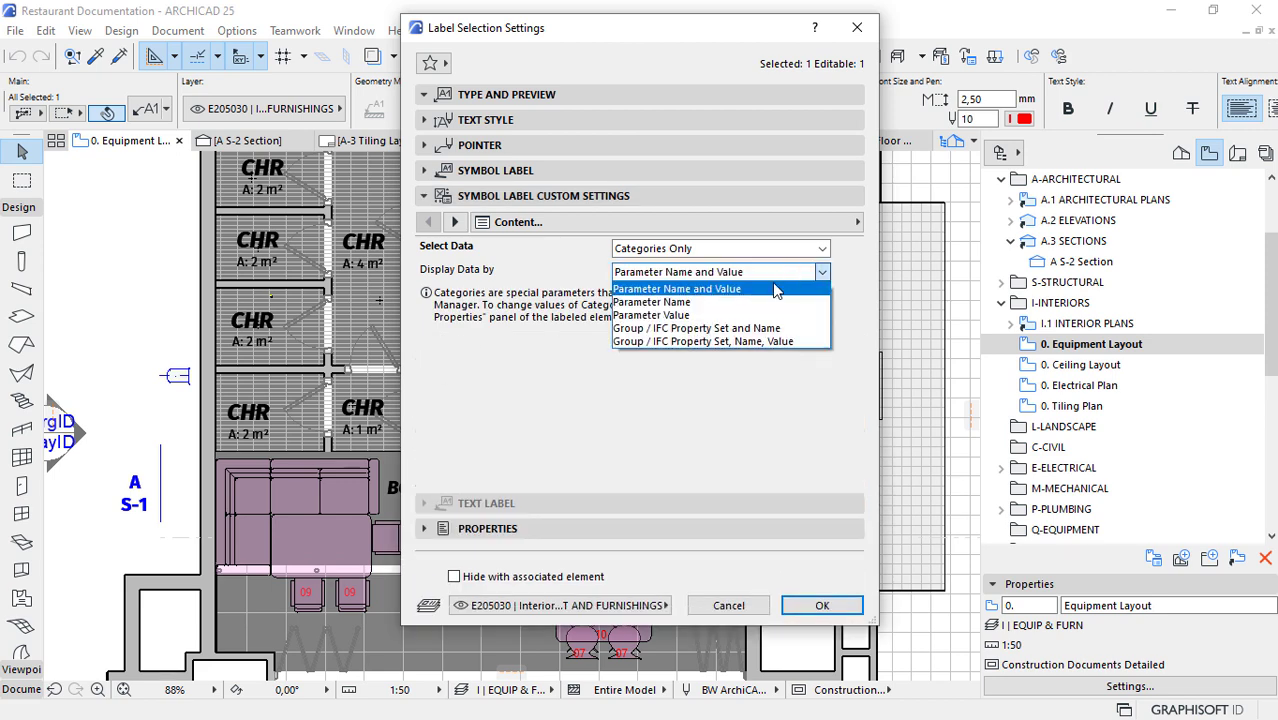
left_click(654, 302)
left_click(720, 272)
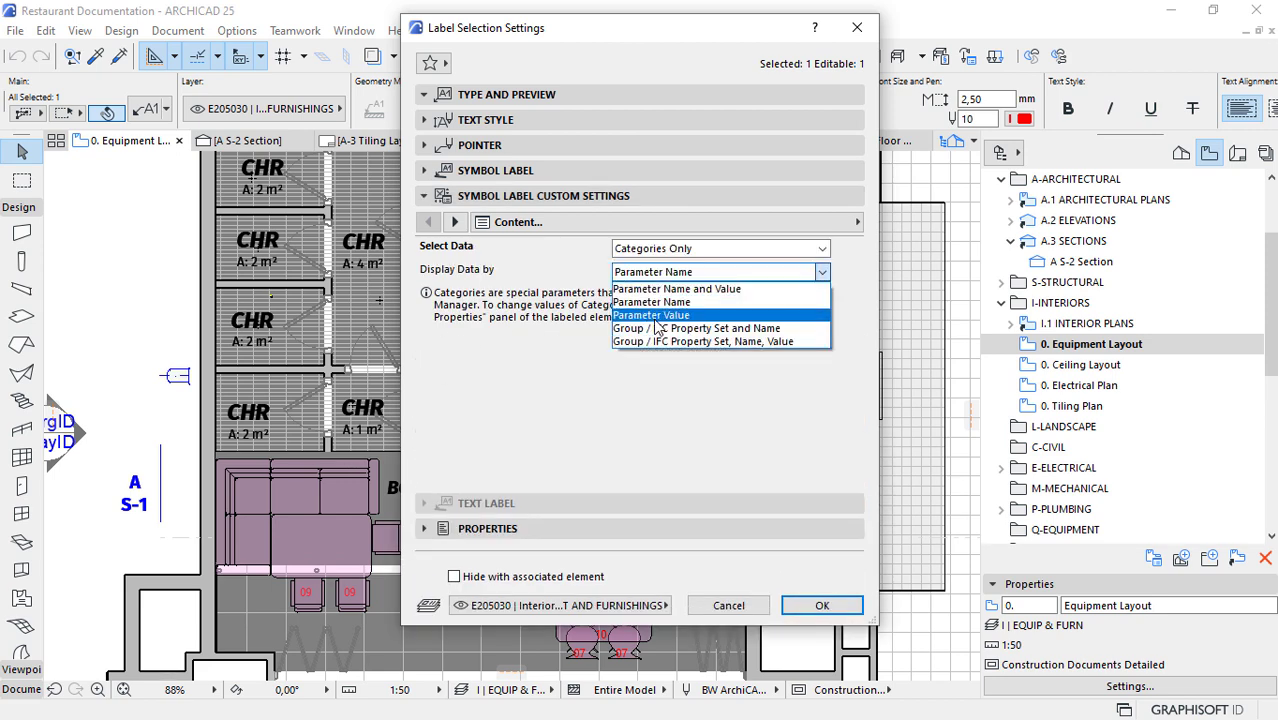
left_click(660, 315)
left_click(790, 252)
left_click(700, 264)
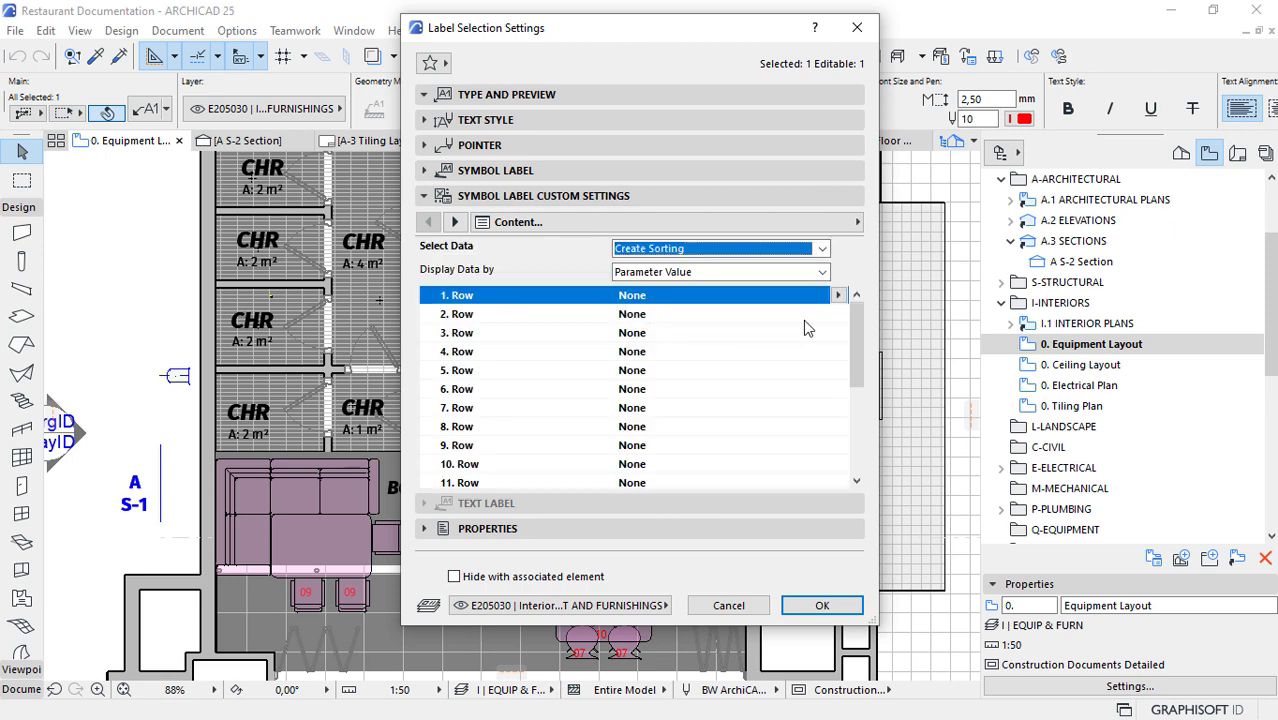
Fill row 1 with Uniformat - 2010 CSI and row 2 with General Description, then apply.
left_click(838, 296)
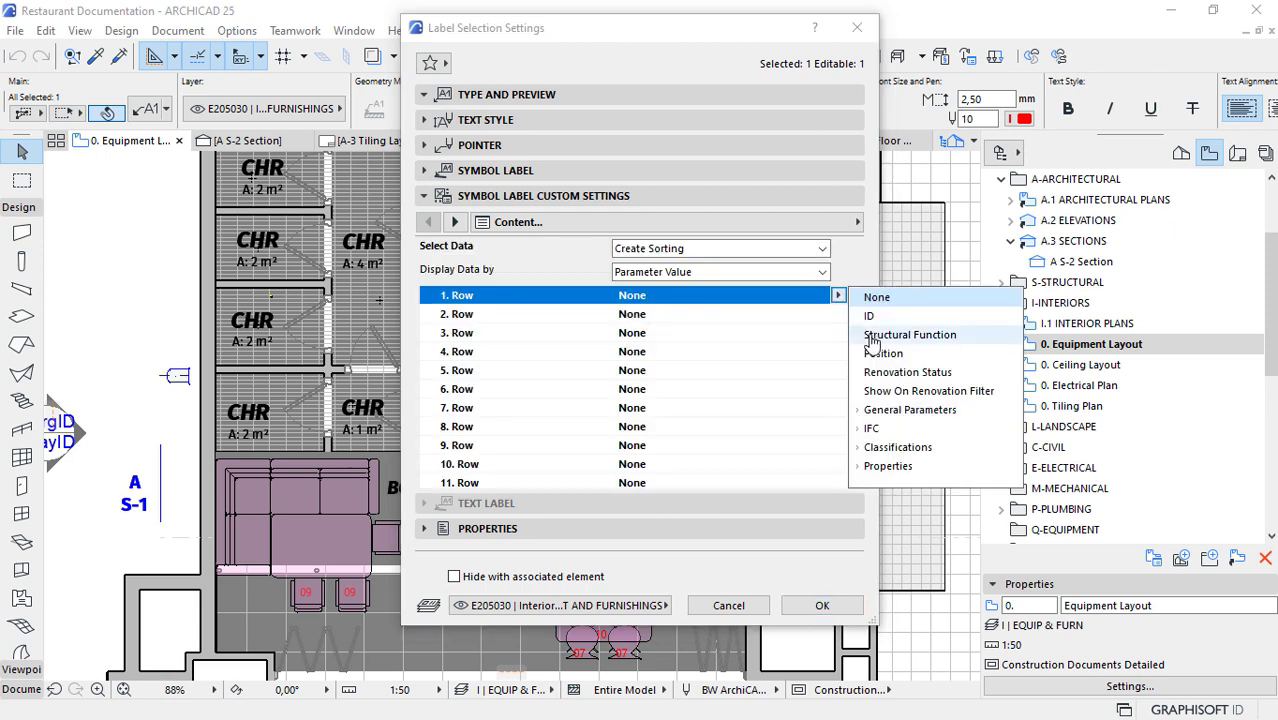
left_click(862, 447)
left_click(868, 467)
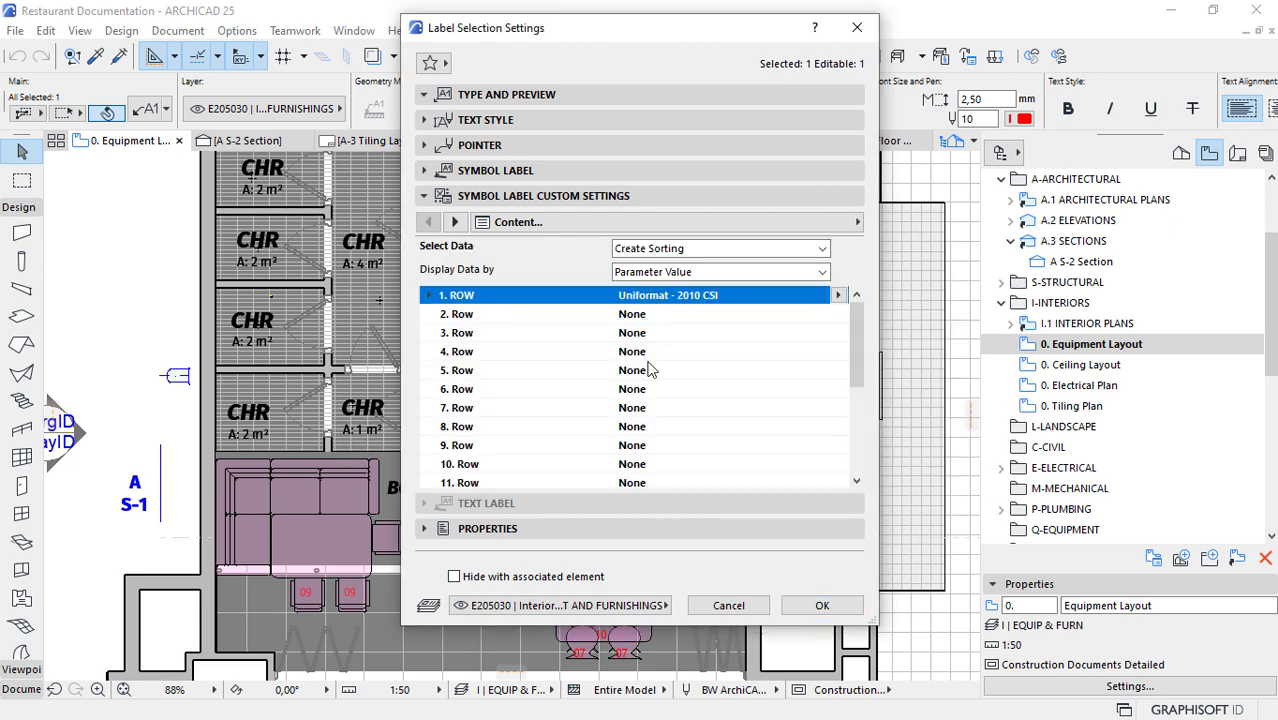
left_click(640, 316)
left_click(838, 314)
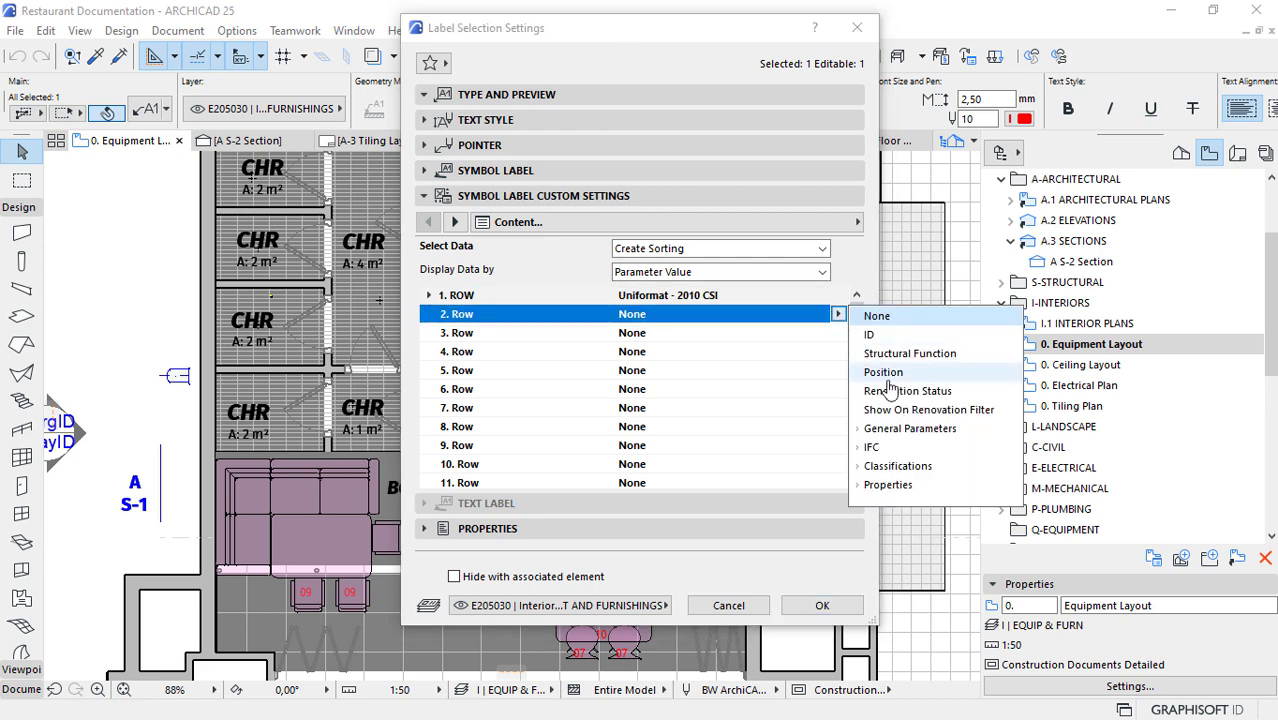
left_click(878, 484)
left_click(900, 504)
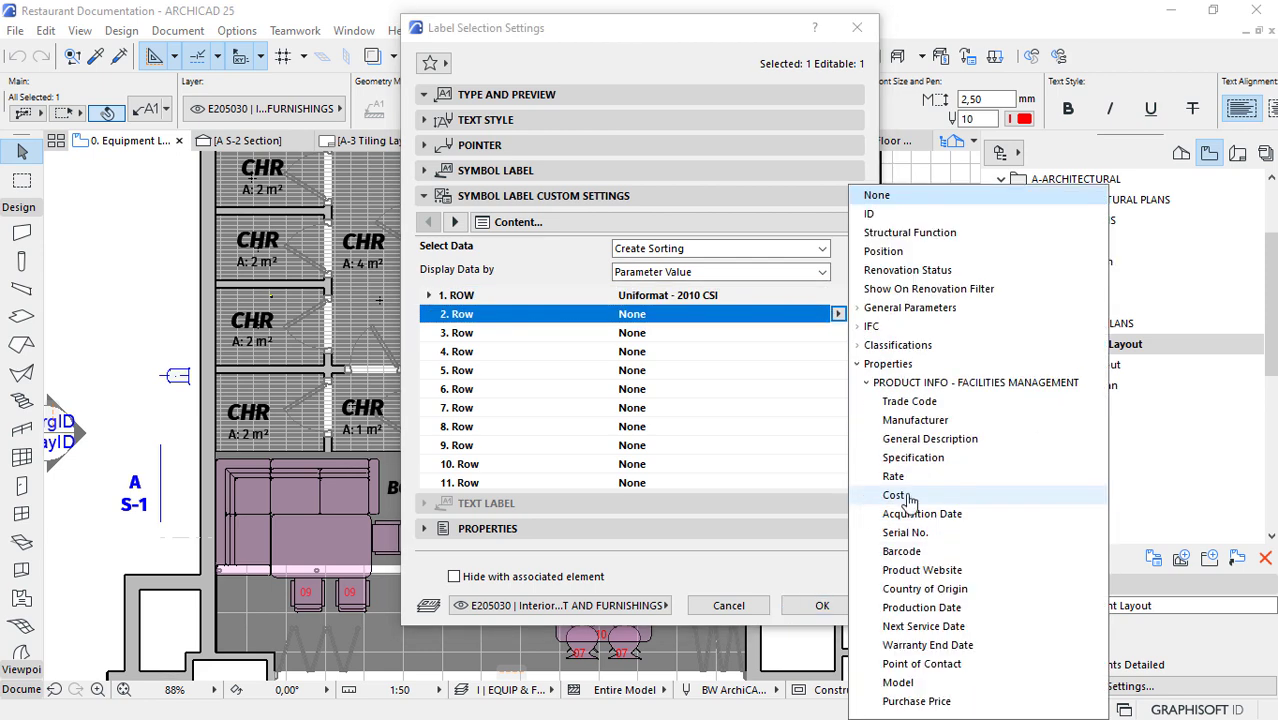
left_click(929, 439)
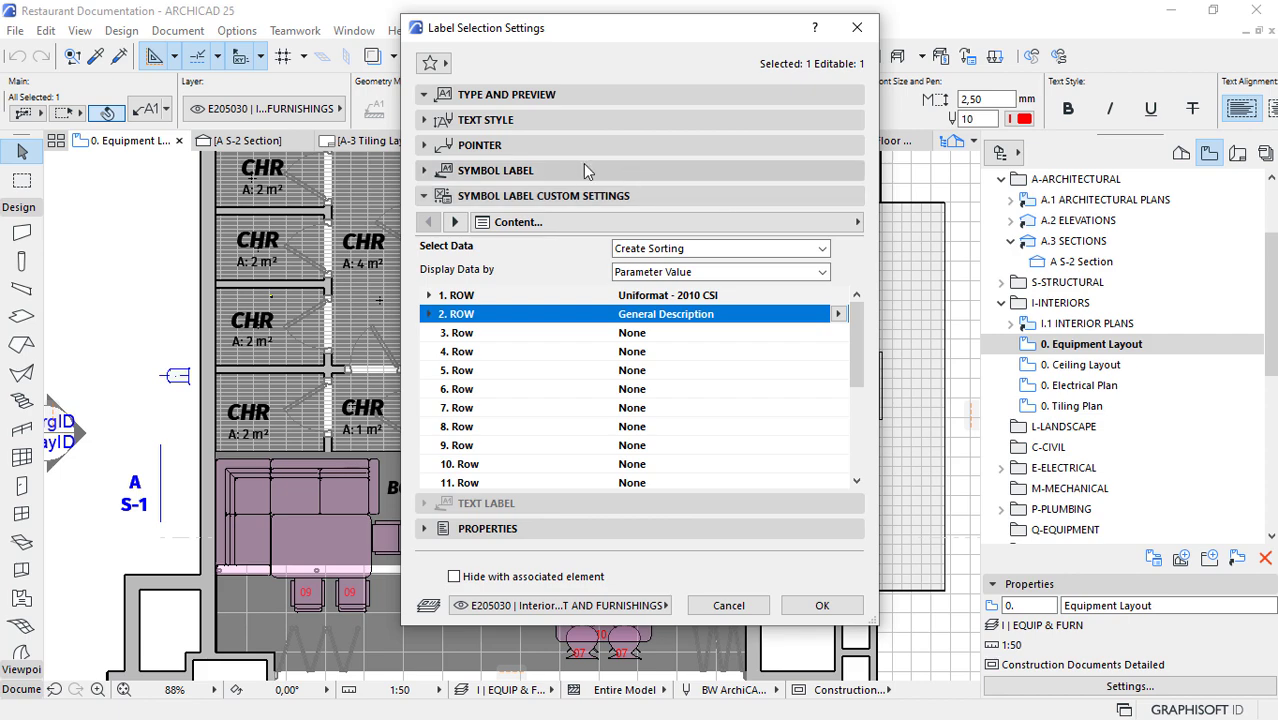
left_click(820, 605)
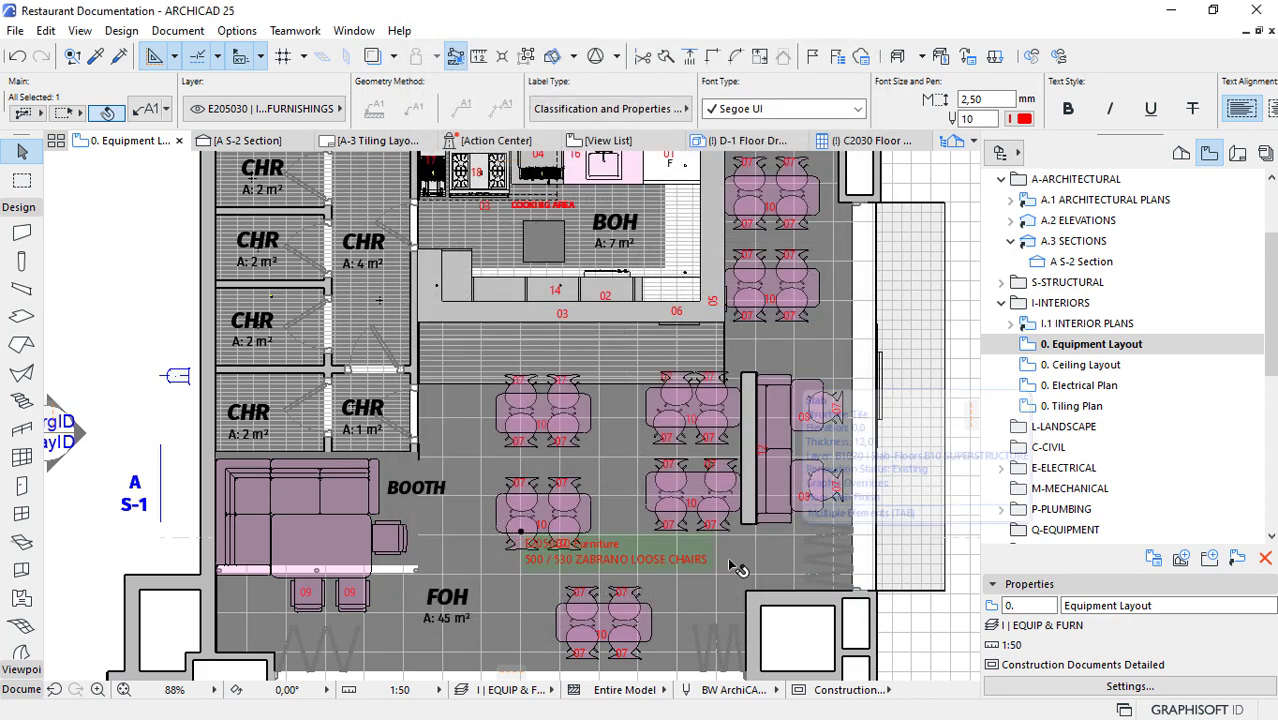
scroll(680, 580, "up", 4)
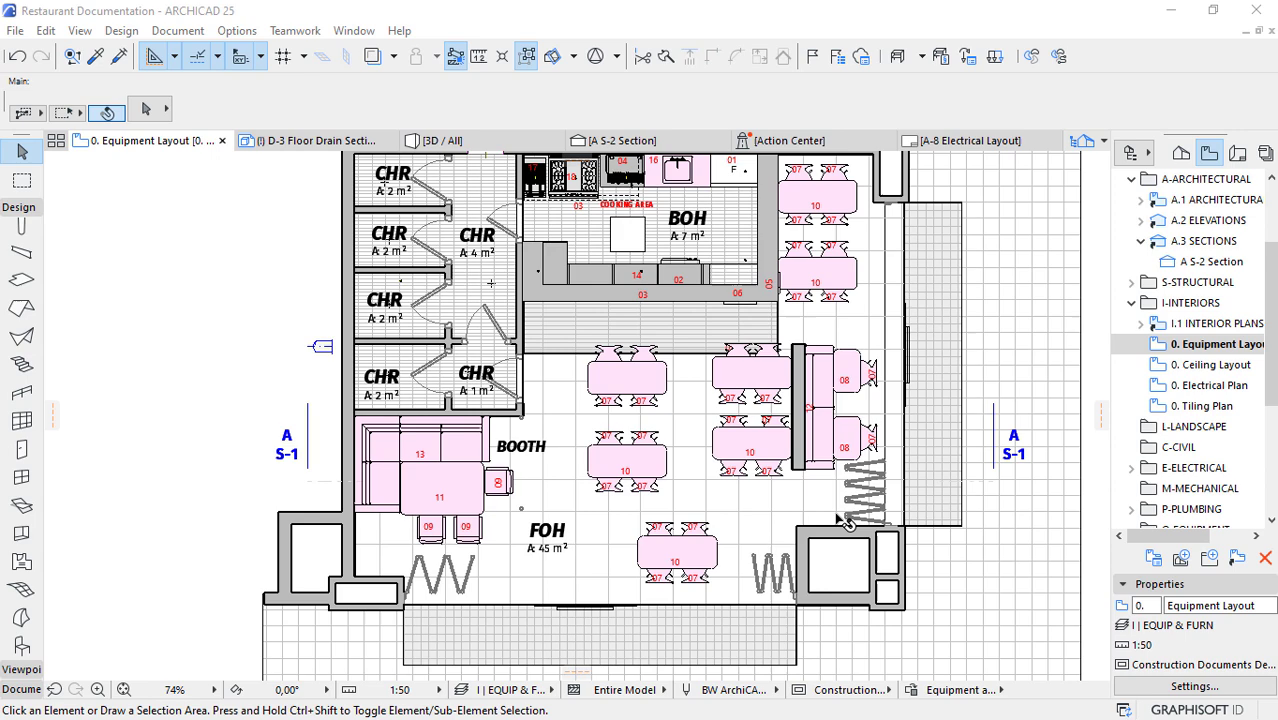
scroll(446, 527, "up", 3)
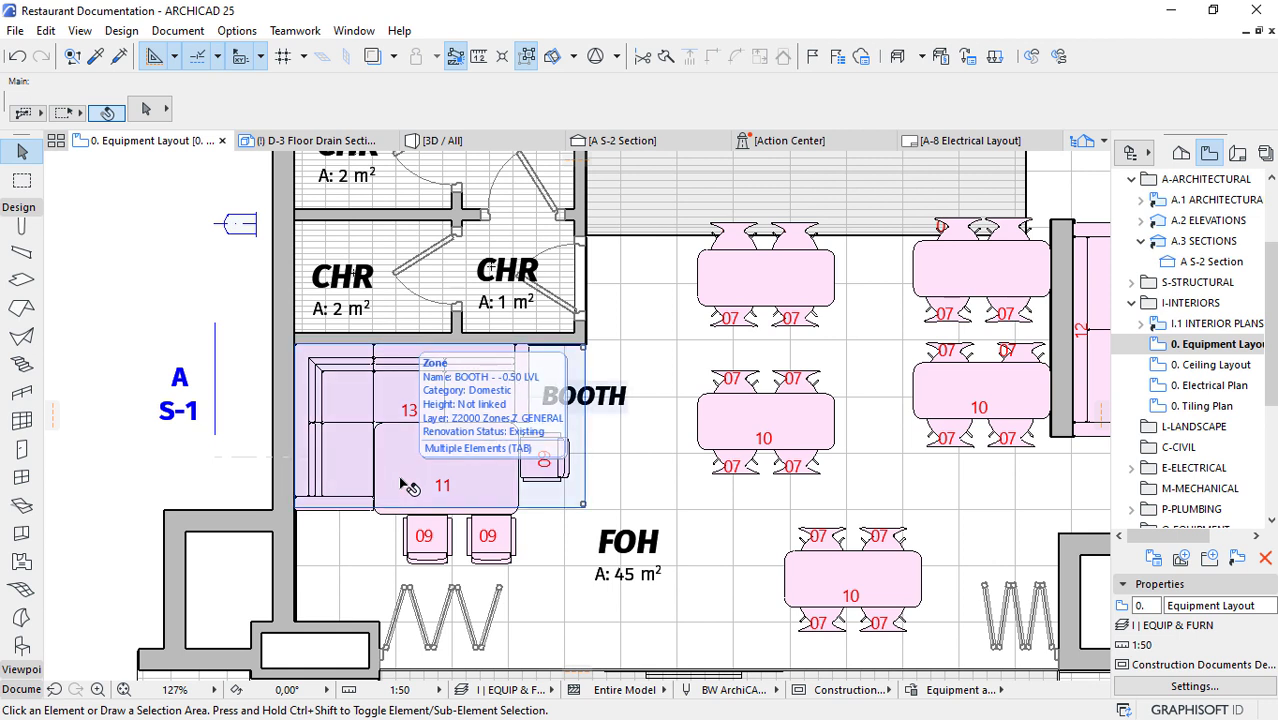
left_click(430, 488)
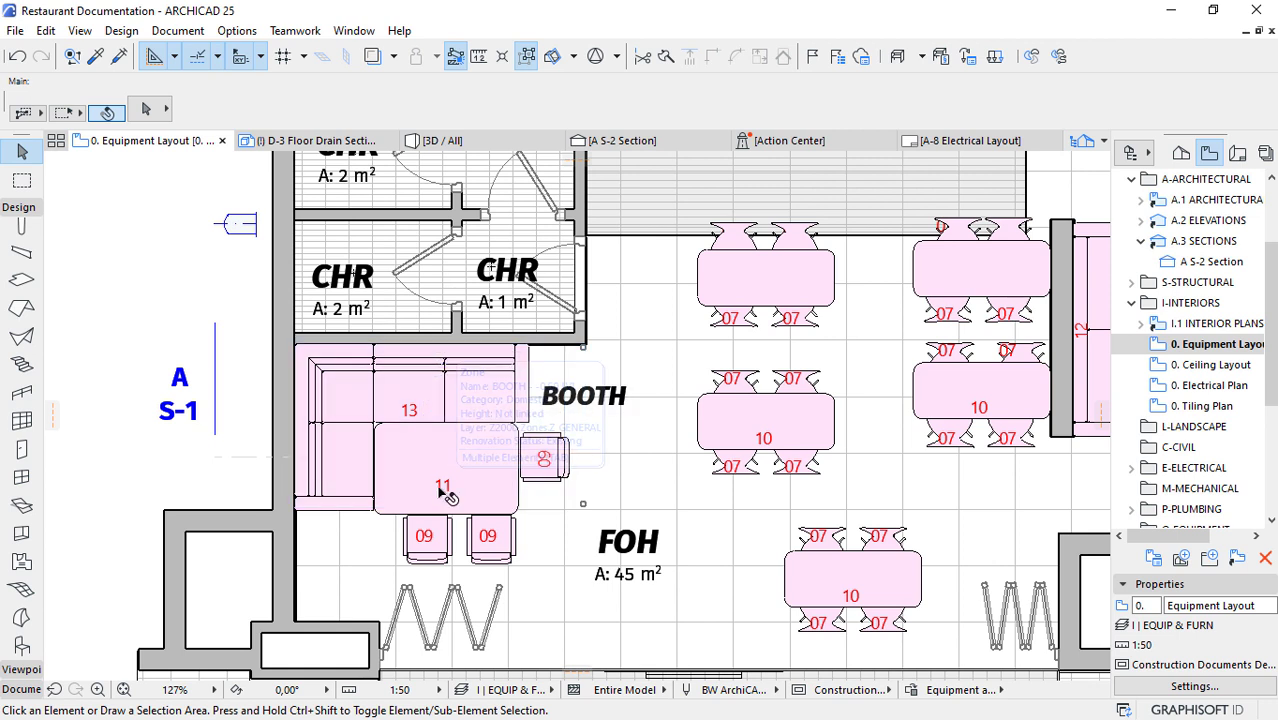
left_click(450, 492)
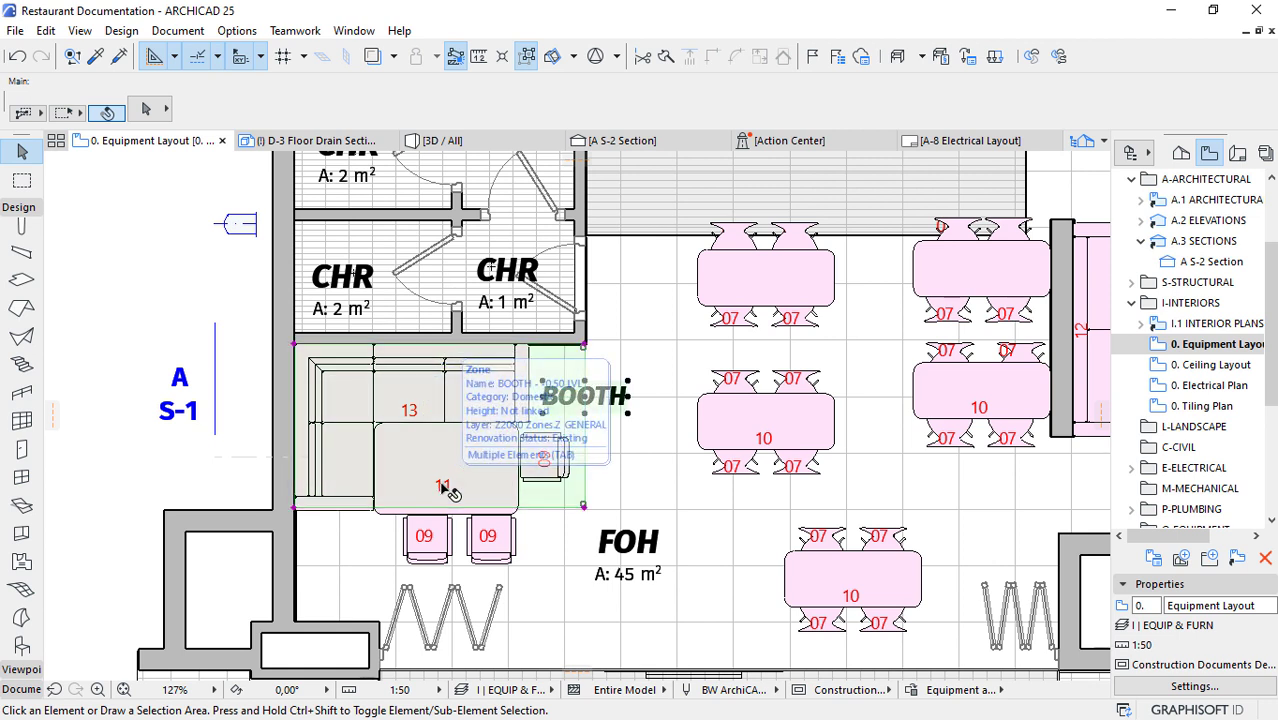
left_click(766, 443)
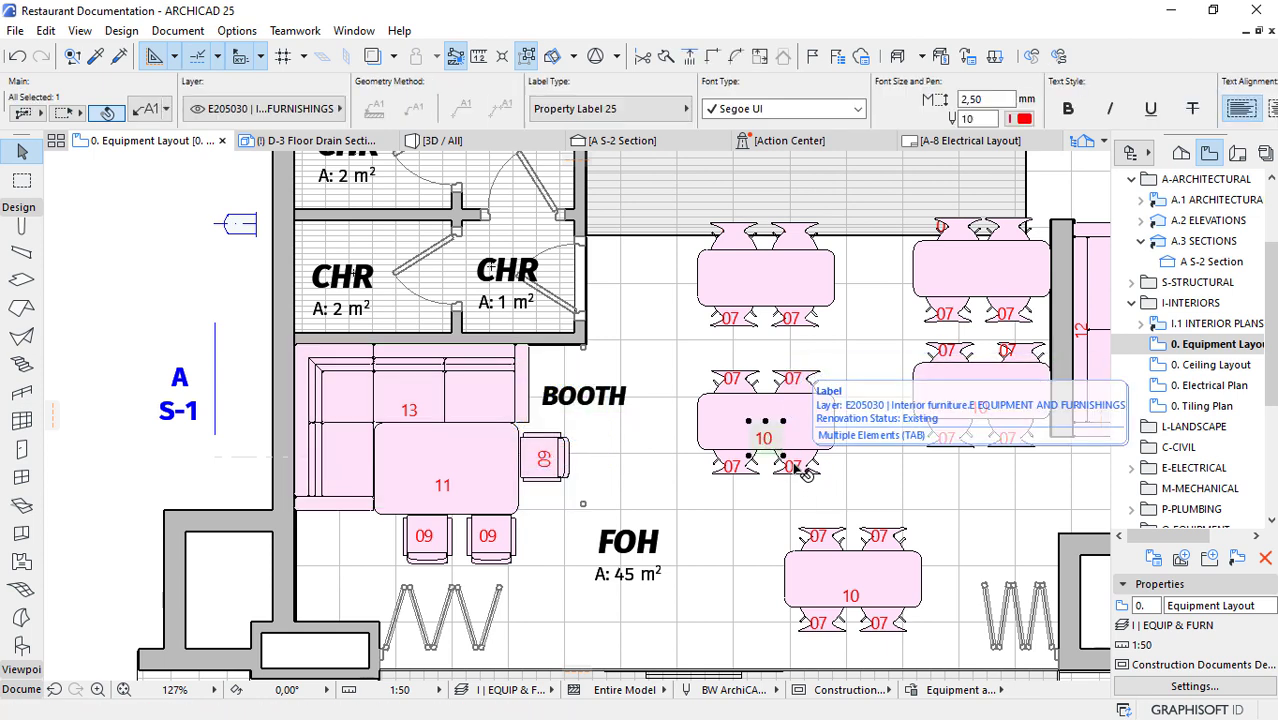
left_click(800, 468)
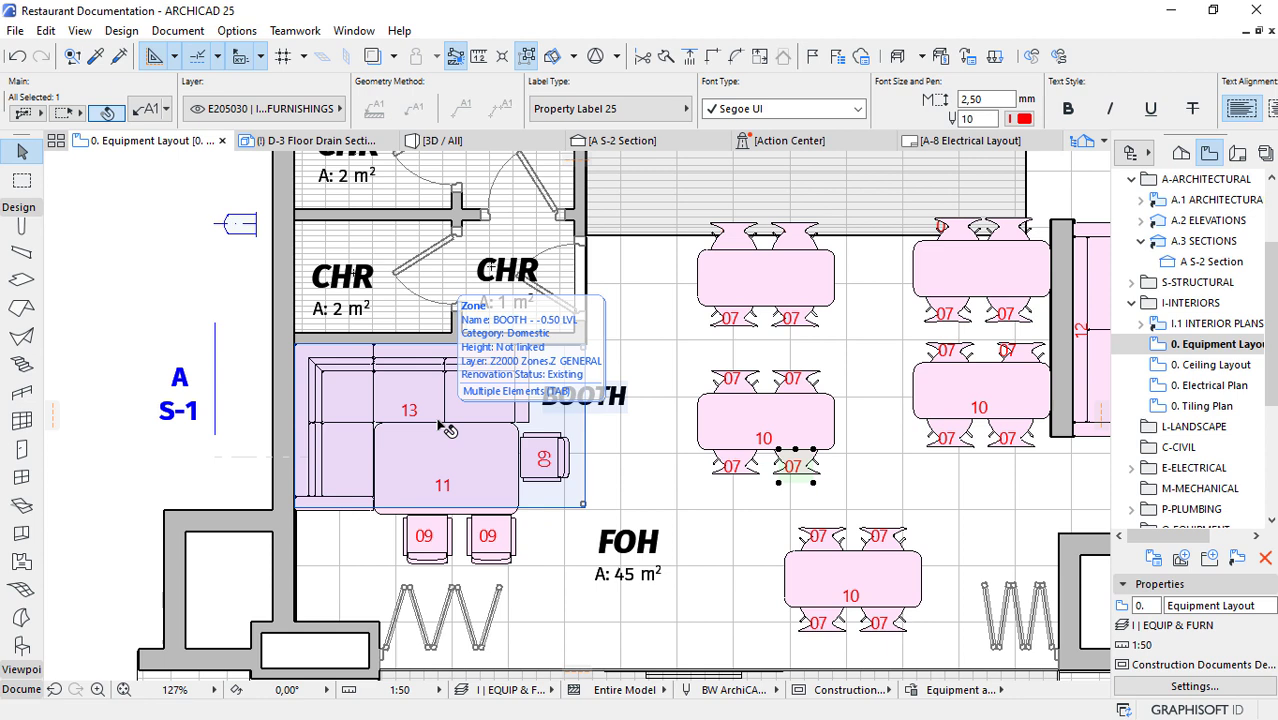
Select all furniture and set the Element ID Manager format to 'FE' plus a 2-digit counter.
left_click(22, 645)
key("ctrl+a")
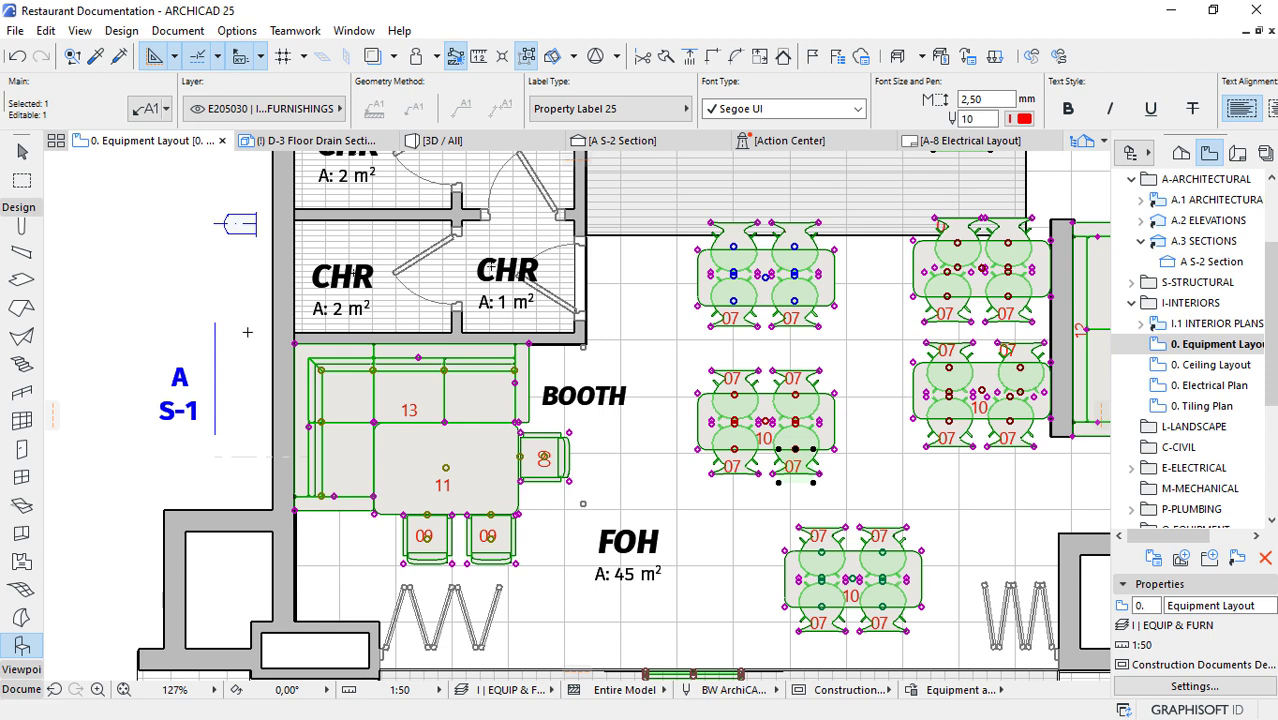
left_click(178, 30)
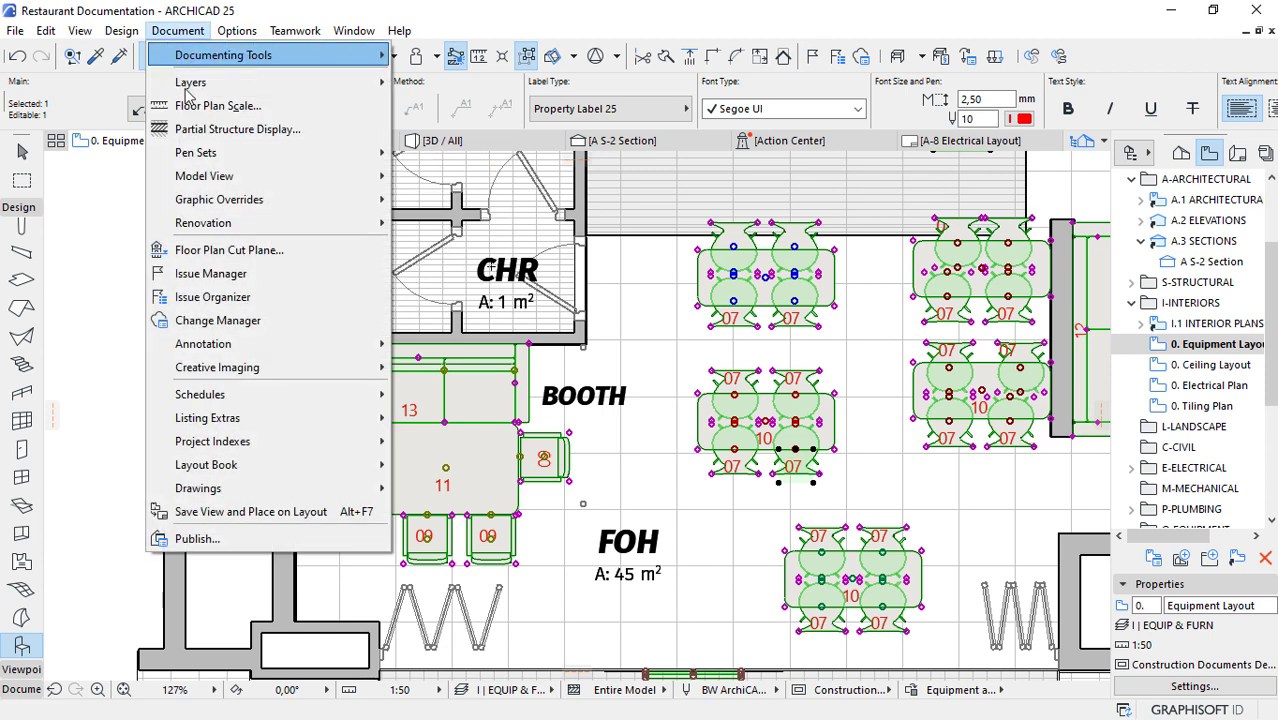
mouse_move(228, 418)
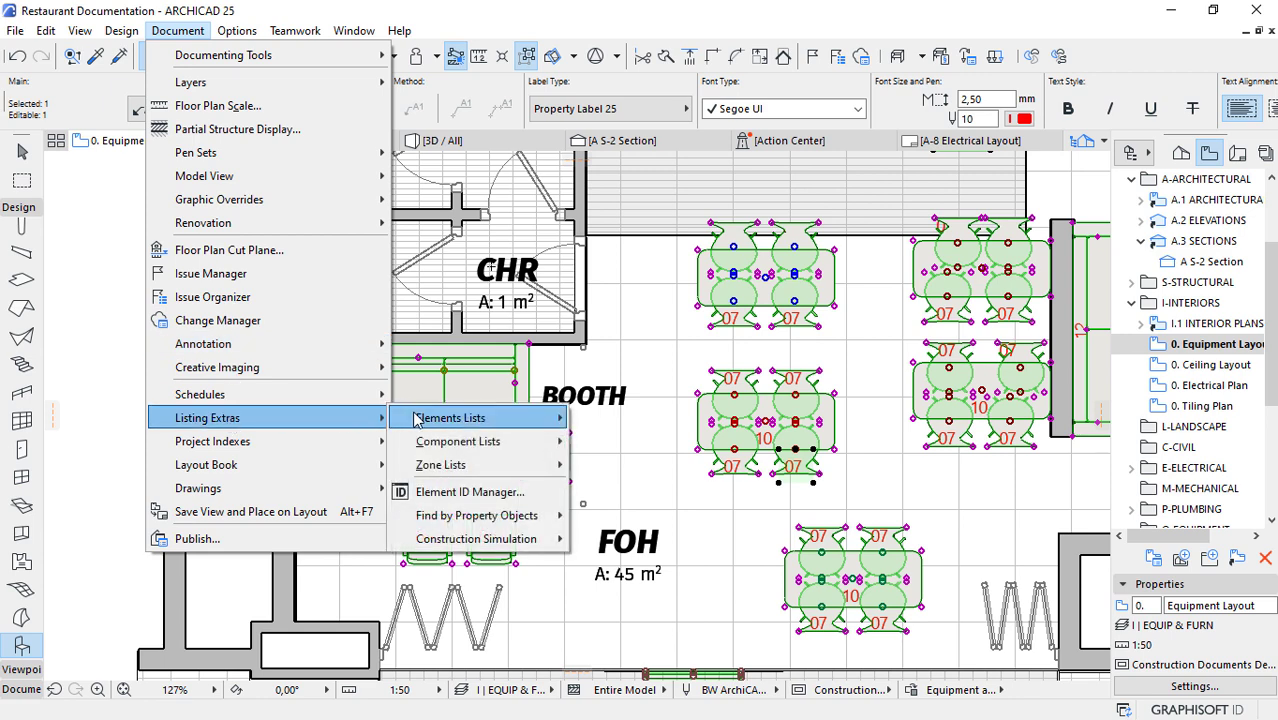
left_click(448, 496)
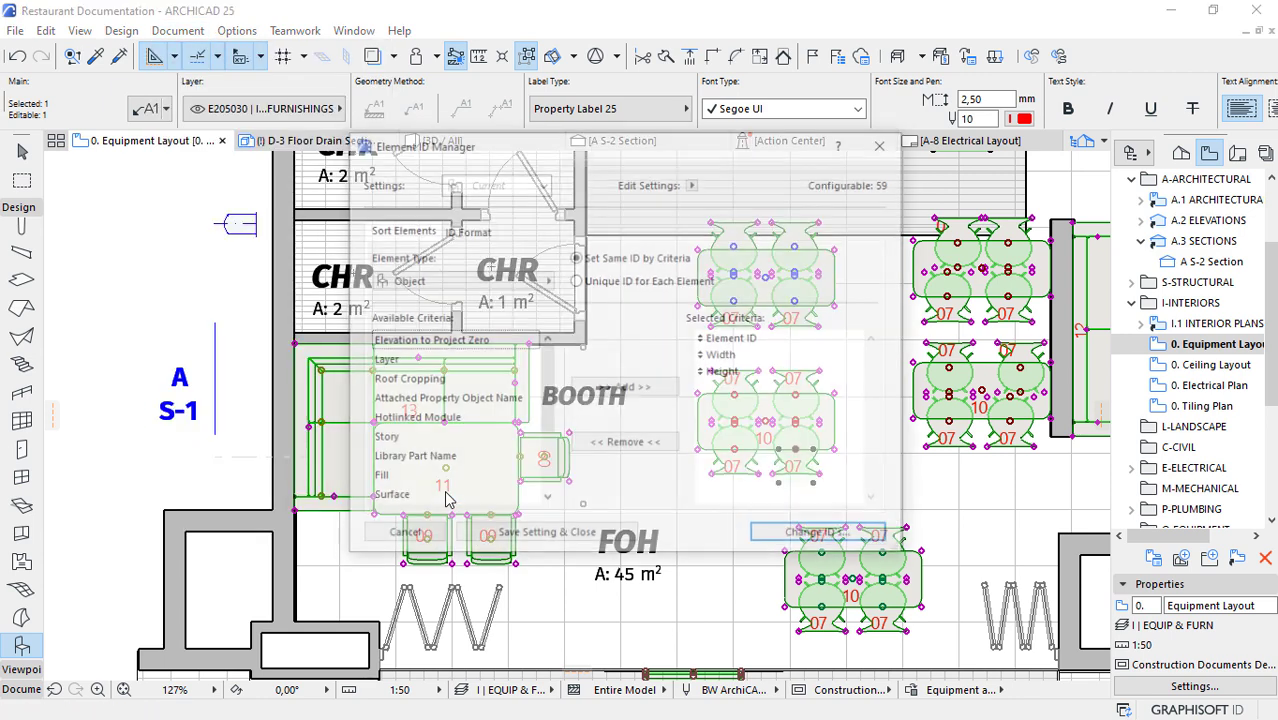
left_click(465, 233)
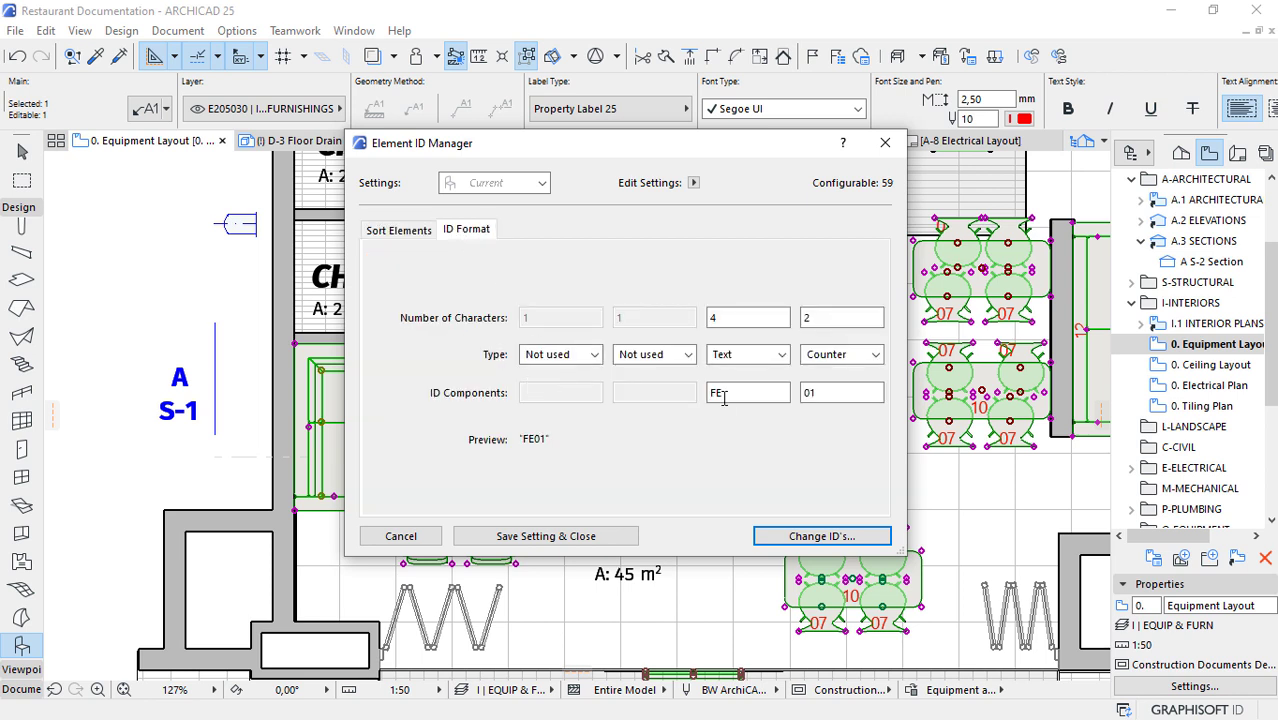
double_click(713, 393)
Renumber the furniture to FE IDs like FE09 and FE12, then open the C2030 schedule's Scheme Settings.
left_click(826, 534)
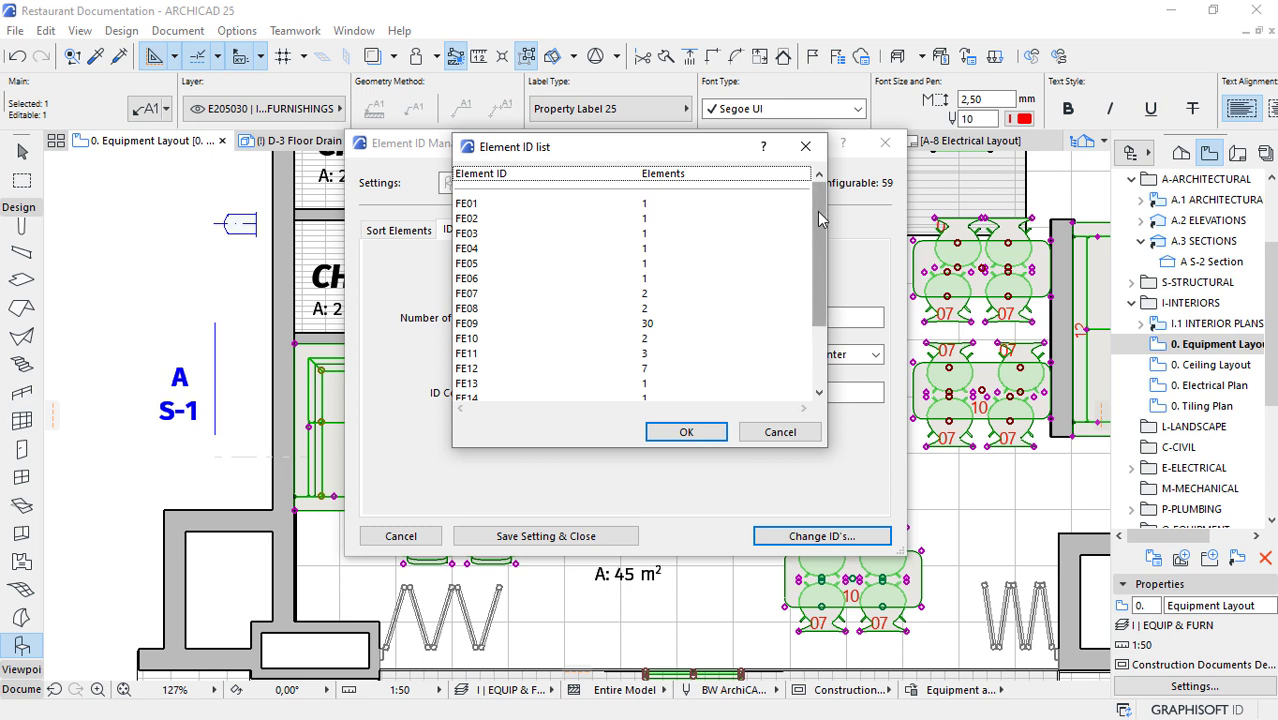
mouse_move(817, 237)
left_mouse_down()
mouse_move(817, 295)
mouse_move(824, 206)
mouse_move(816, 230)
mouse_move(816, 213)
left_mouse_up()
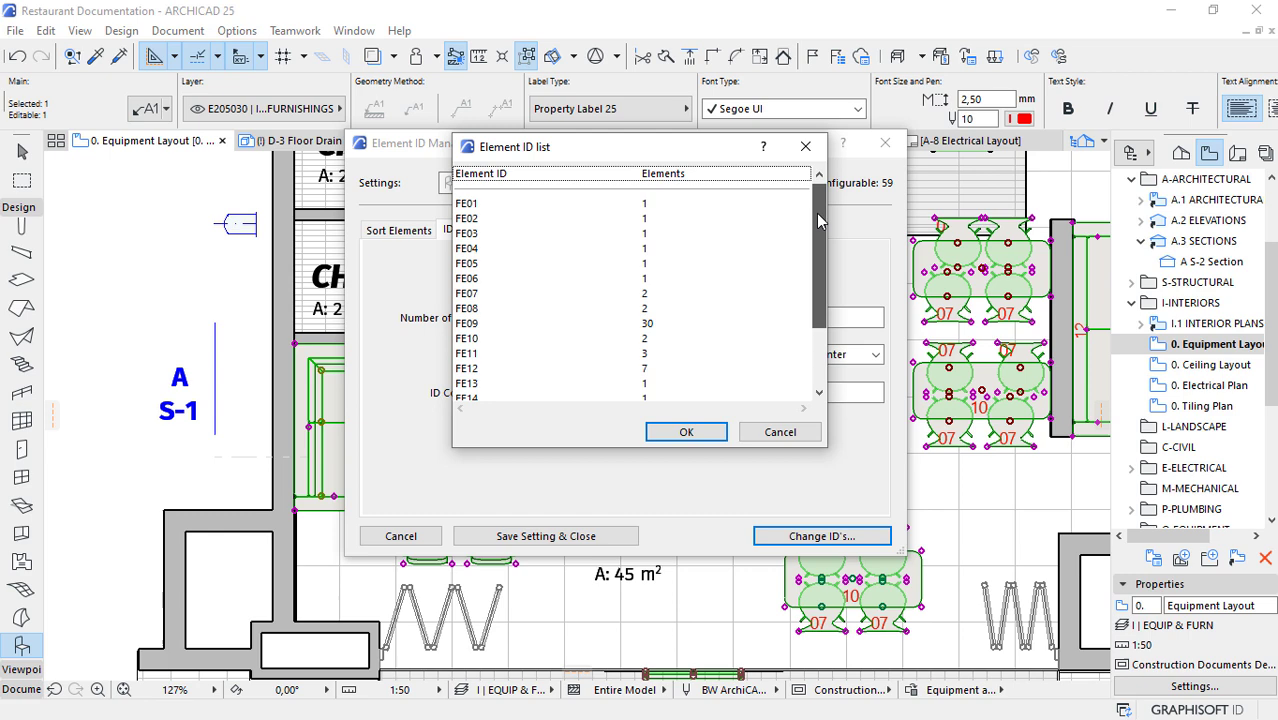
left_click(686, 432)
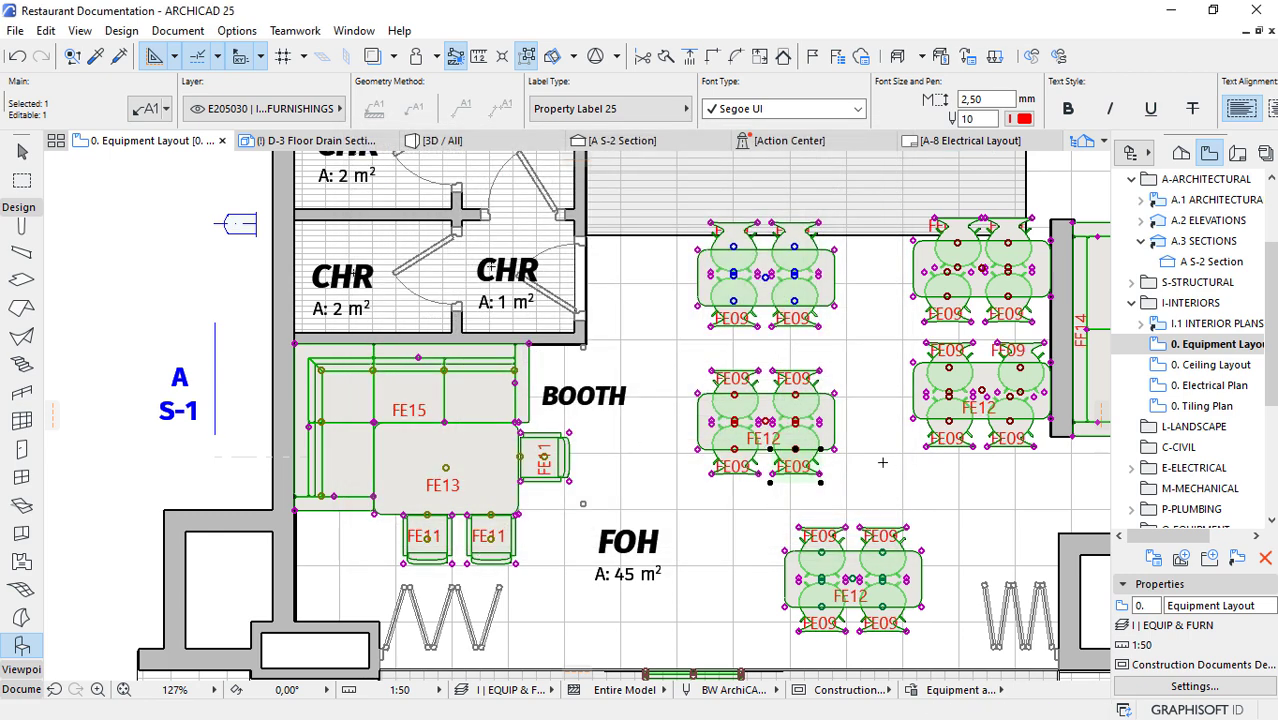
scroll(358, 466, "down", 2)
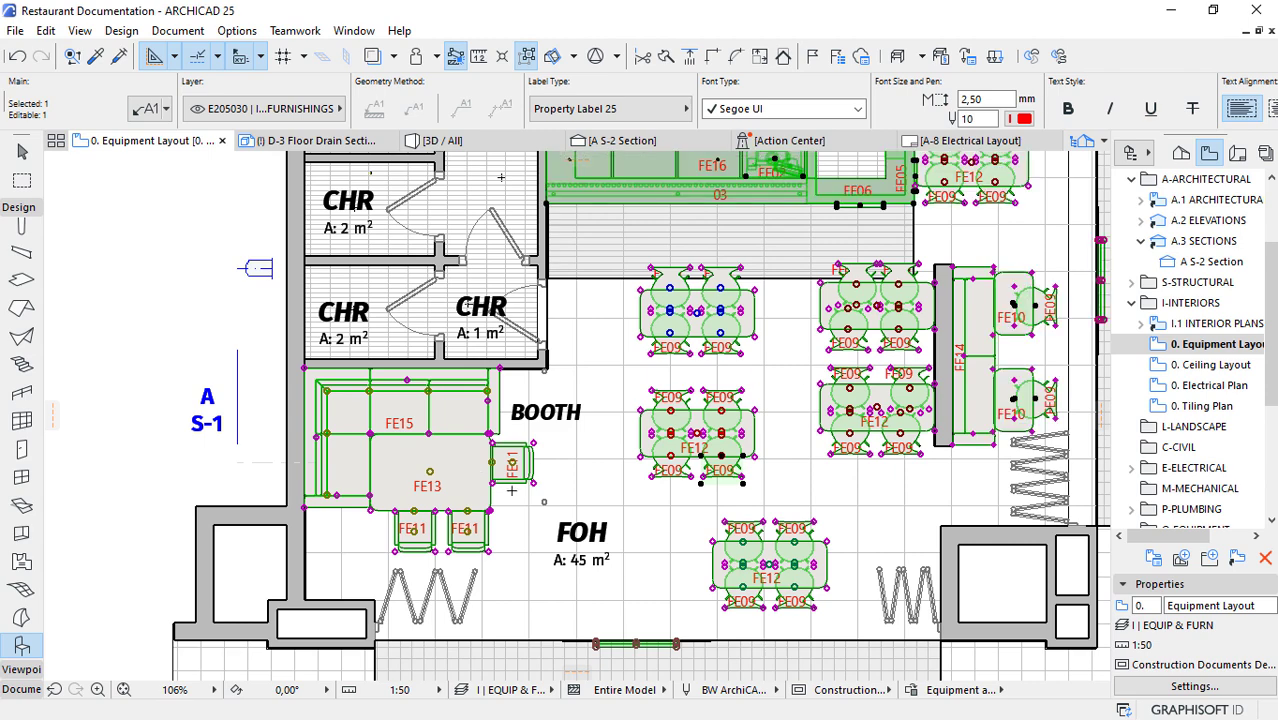
scroll(511, 490, "down", 2)
scroll(899, 186, "up", 1)
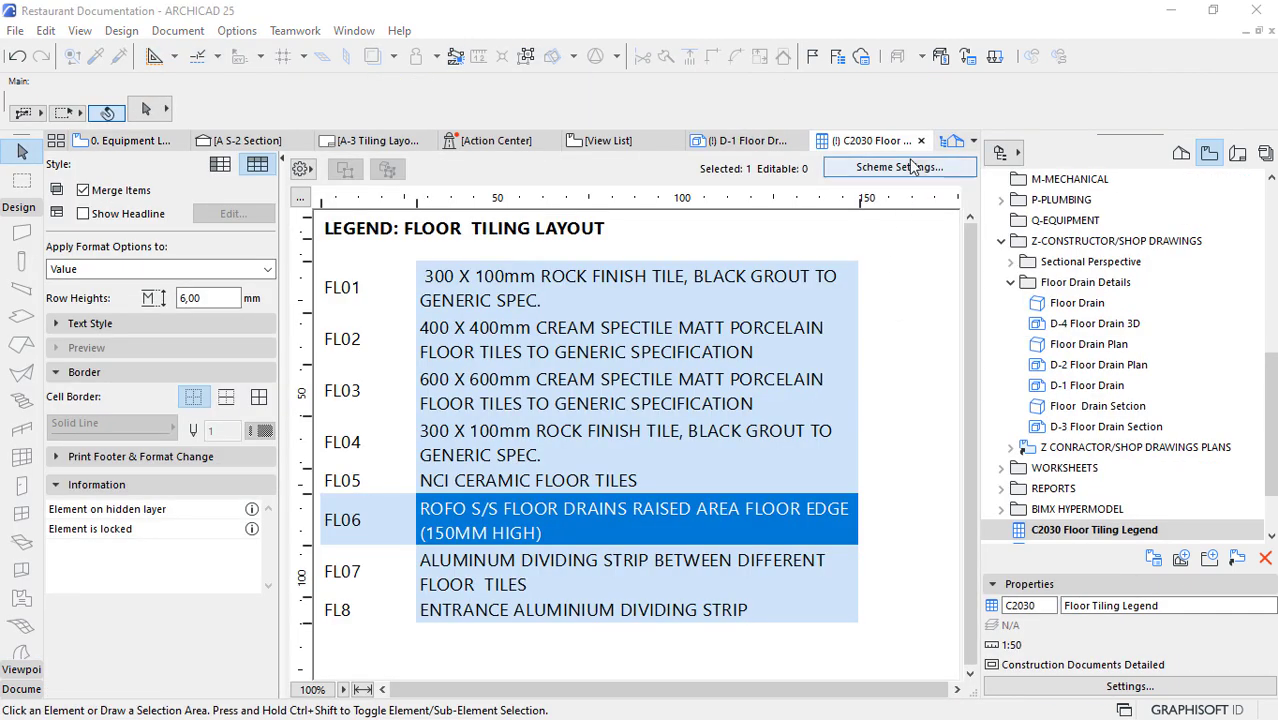
left_click(900, 168)
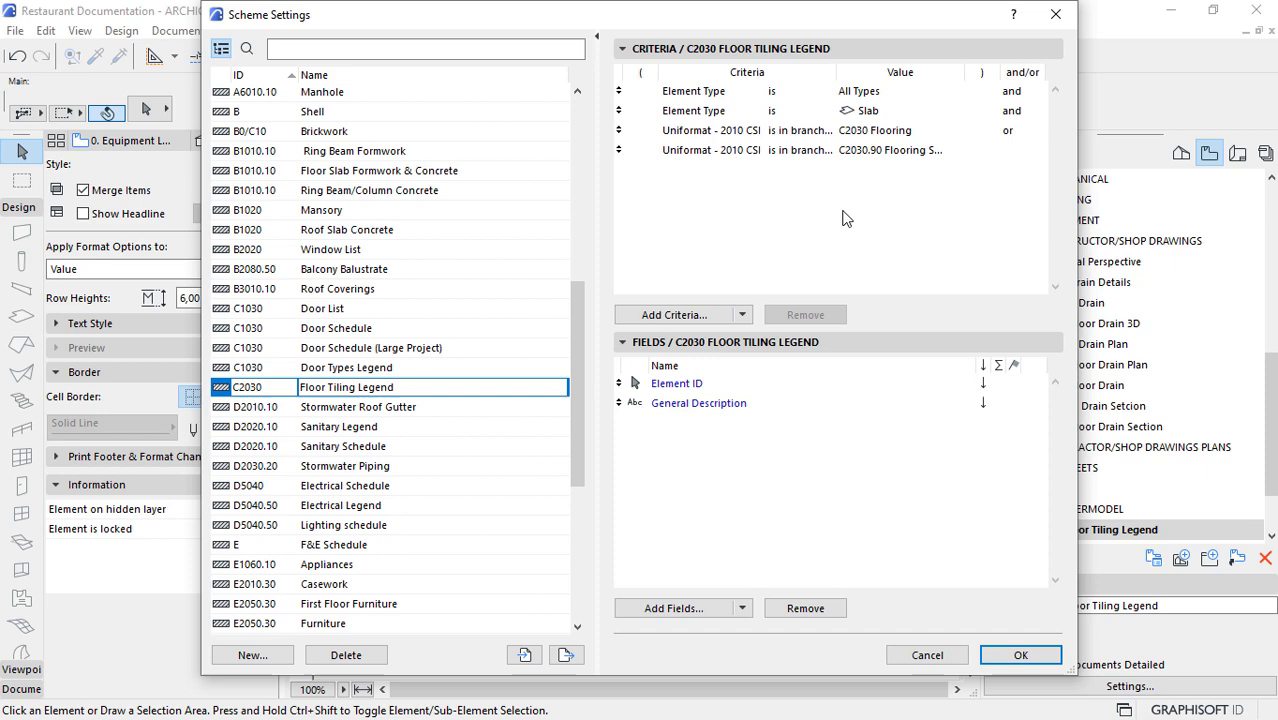
Add the PRODUCT INFO - FACILITIES MANAGEMENT Manufacturer field to the schedule and confirm.
left_click(664, 610)
scroll(392, 170, "down", 6)
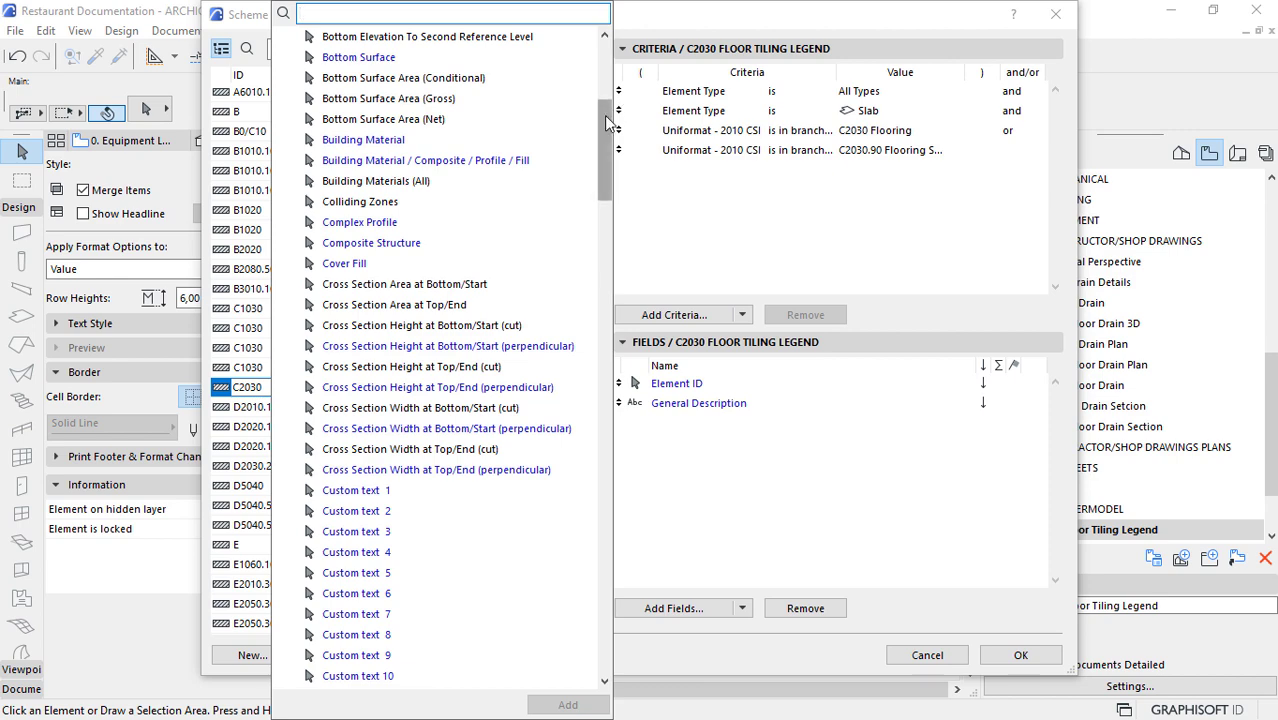
left_click_drag(604, 120, 582, 588)
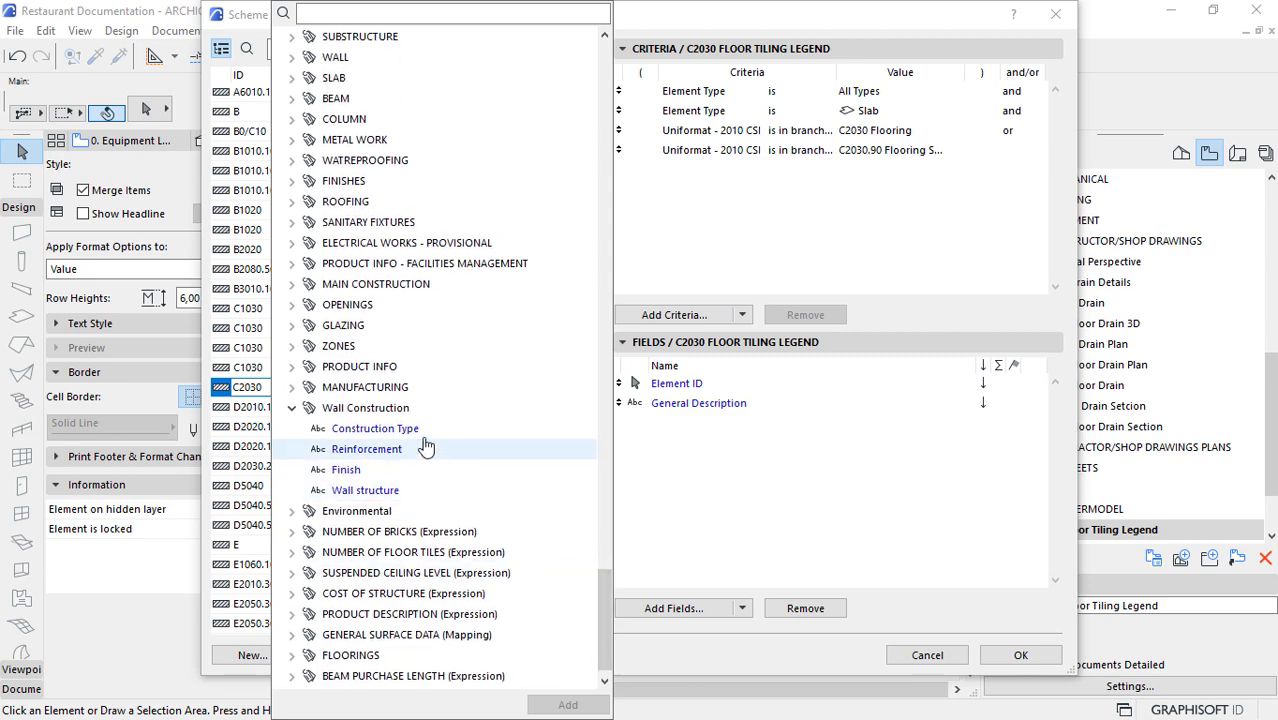
left_click(291, 263)
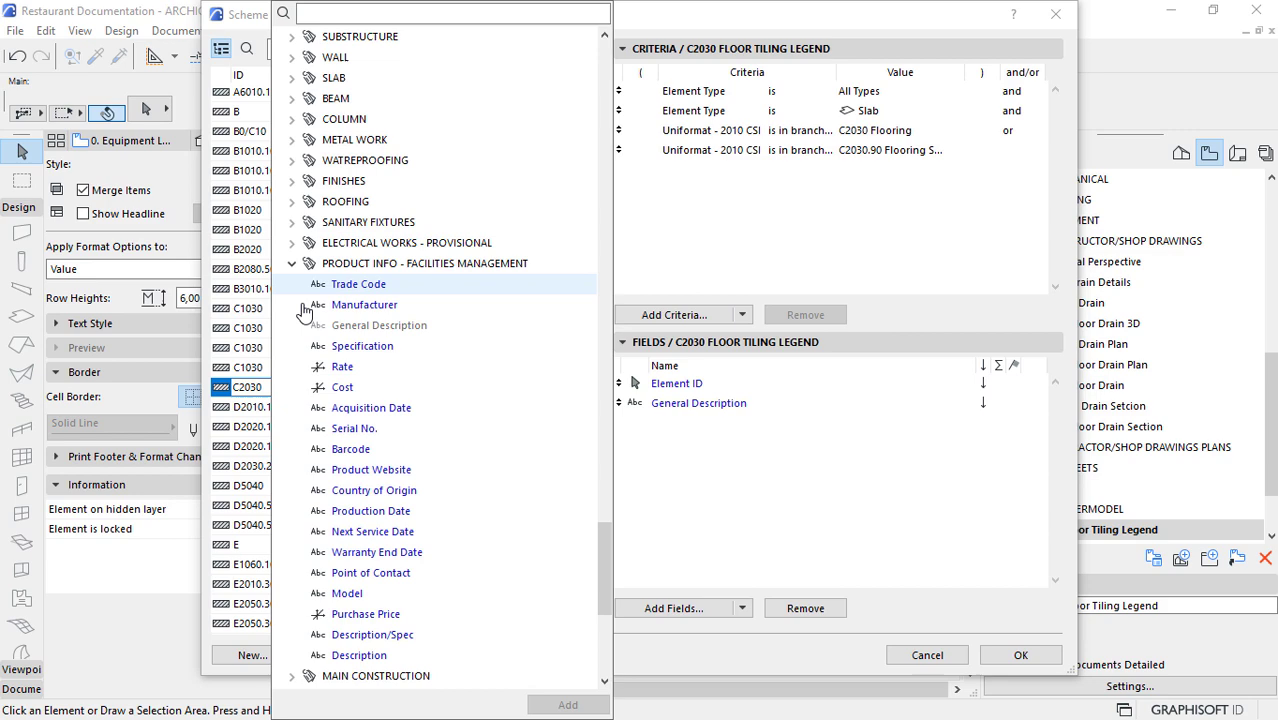
left_click(380, 306)
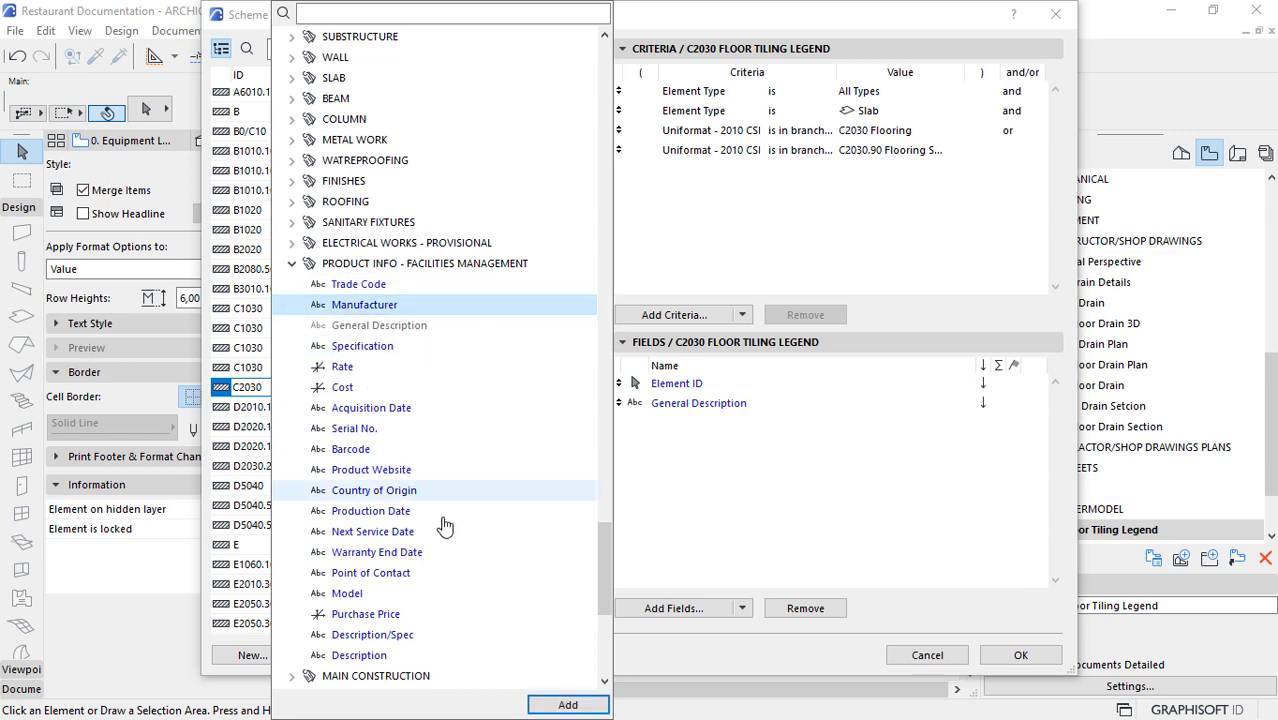
left_click(568, 705)
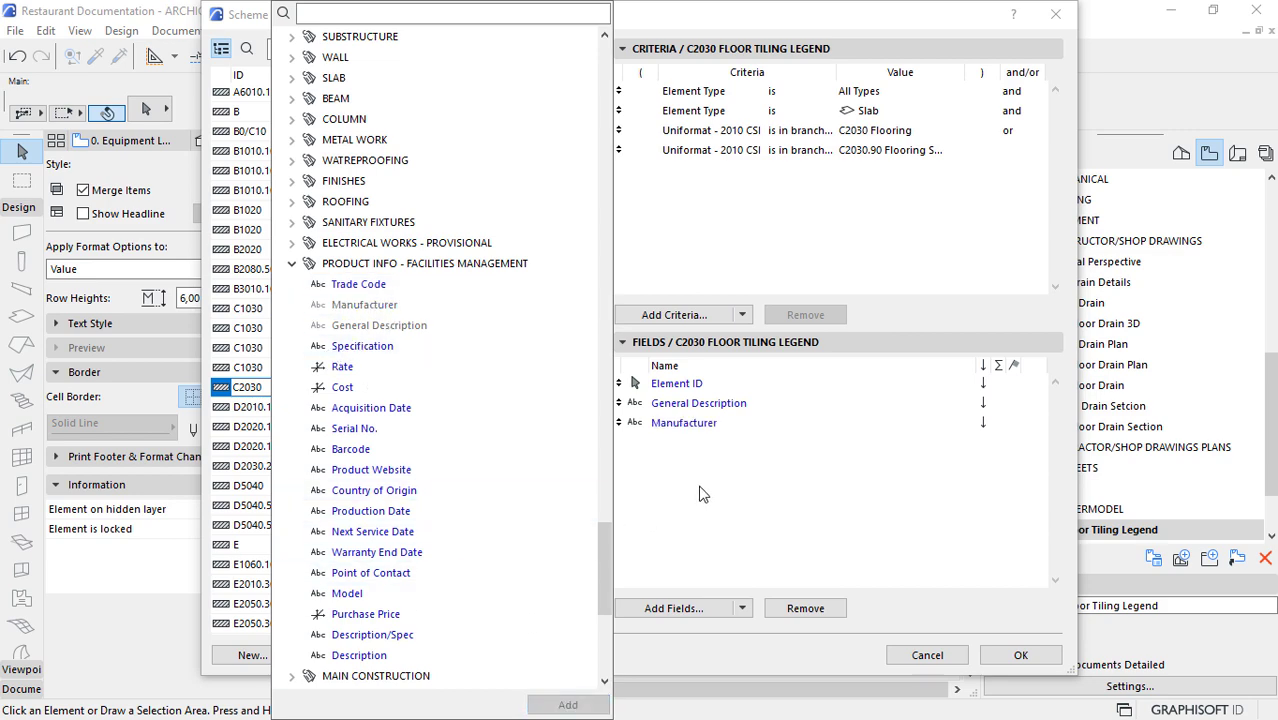
left_click(741, 543)
left_click(1020, 655)
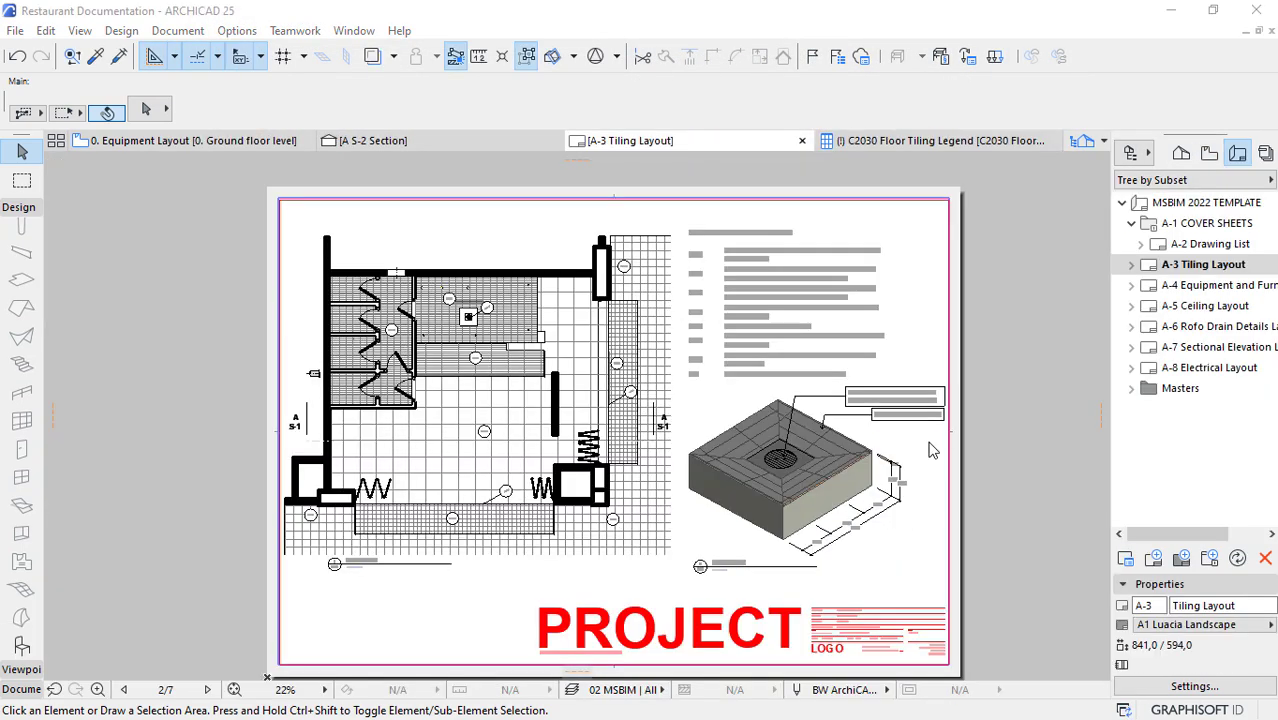
Zoom into the A-3 Tiling Layout sheet and open the legend drawing's source schedule.
scroll(801, 268, "up", 5)
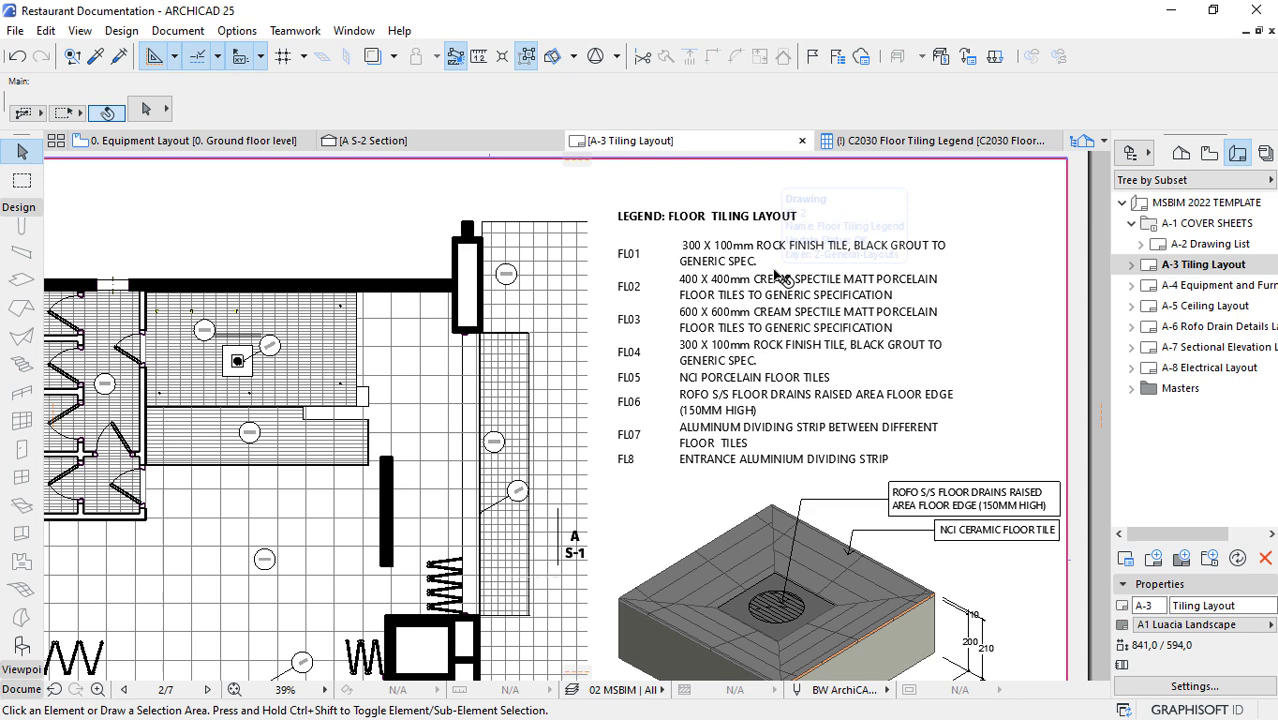
left_click(770, 282)
right_click(698, 280)
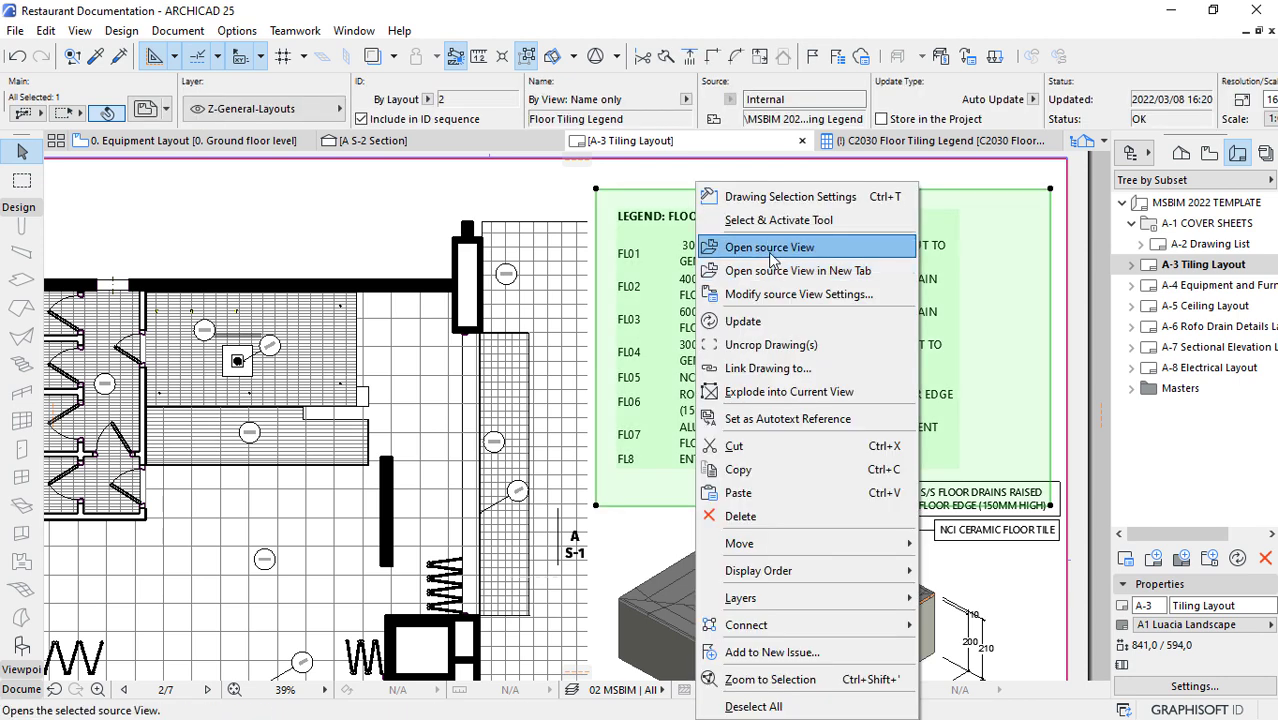
left_click(760, 248)
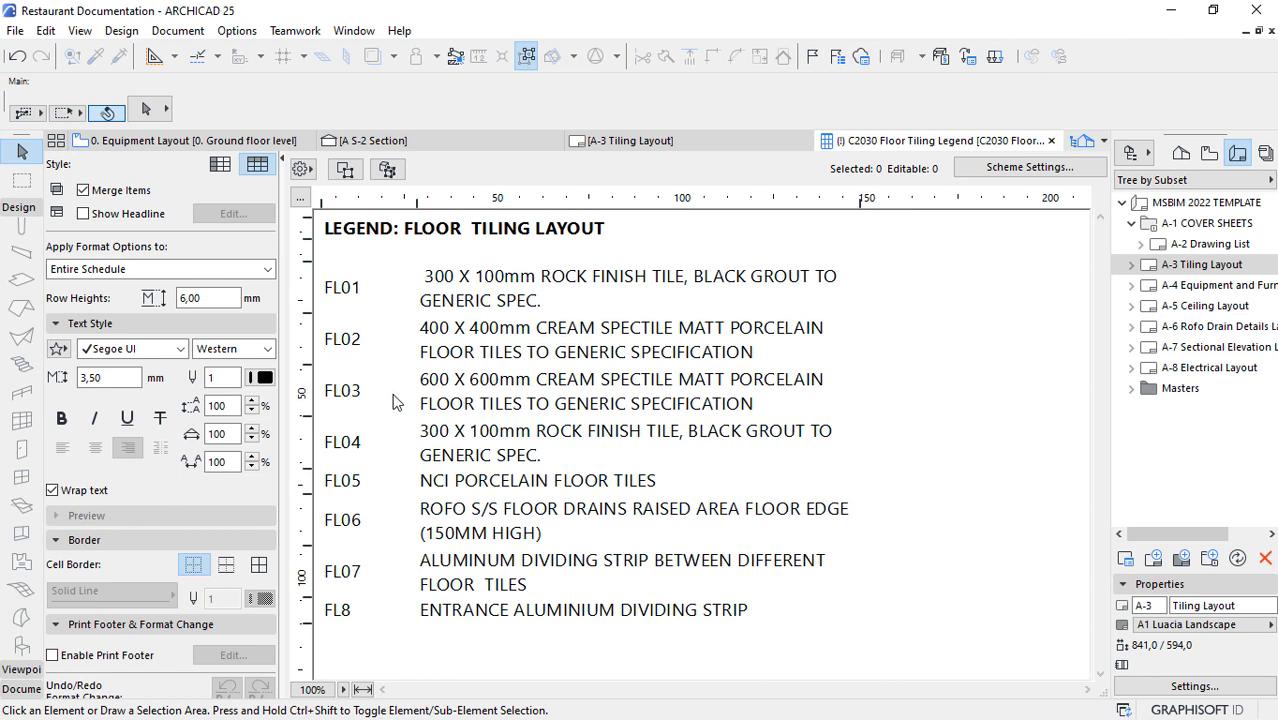
Replace PORCELAIN with CERAMIC in the FL05 description, making it NCI CERAMIC FLOOR TILES.
left_click(464, 484)
key("ctrl+a")
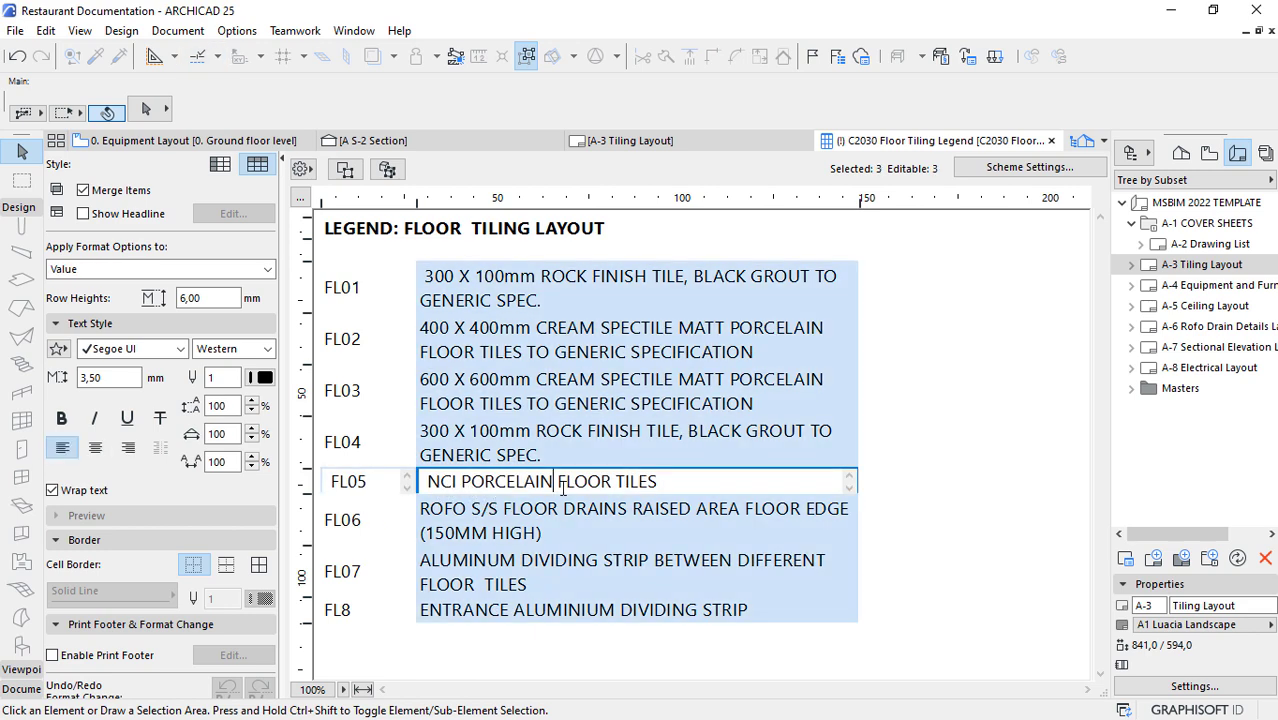
left_click_drag(553, 481, 463, 476)
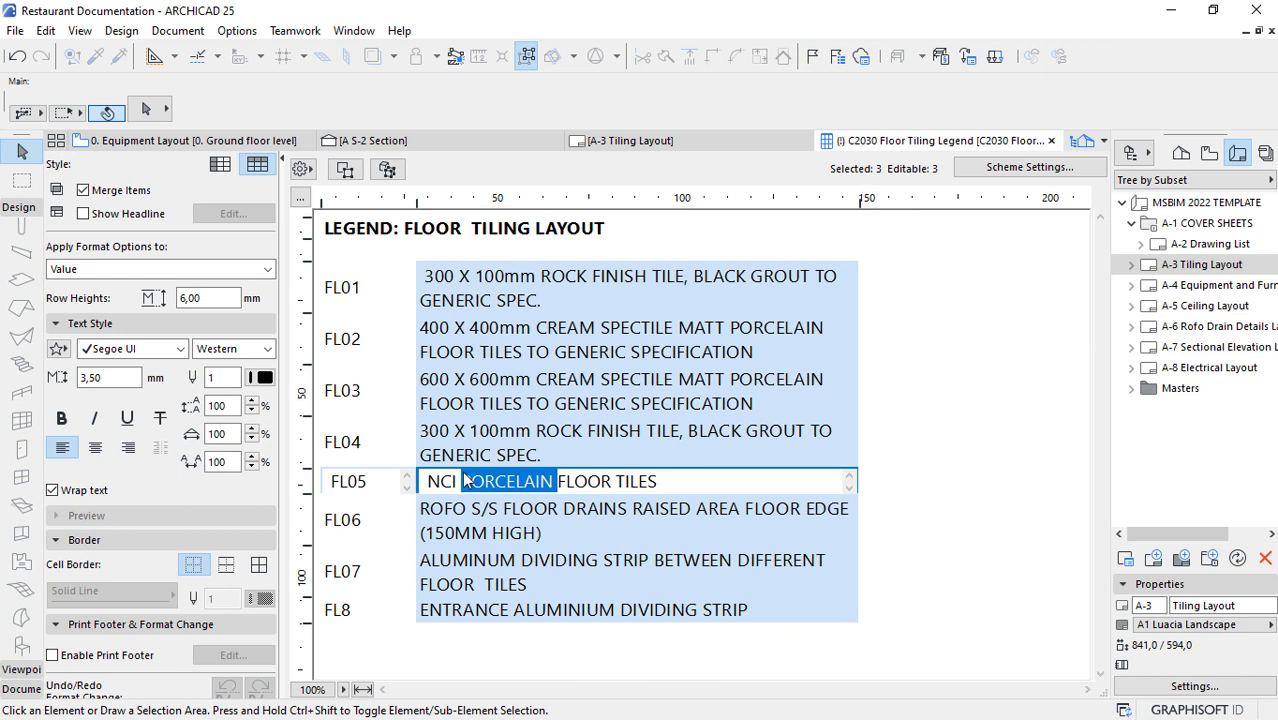
type("CERAMI")
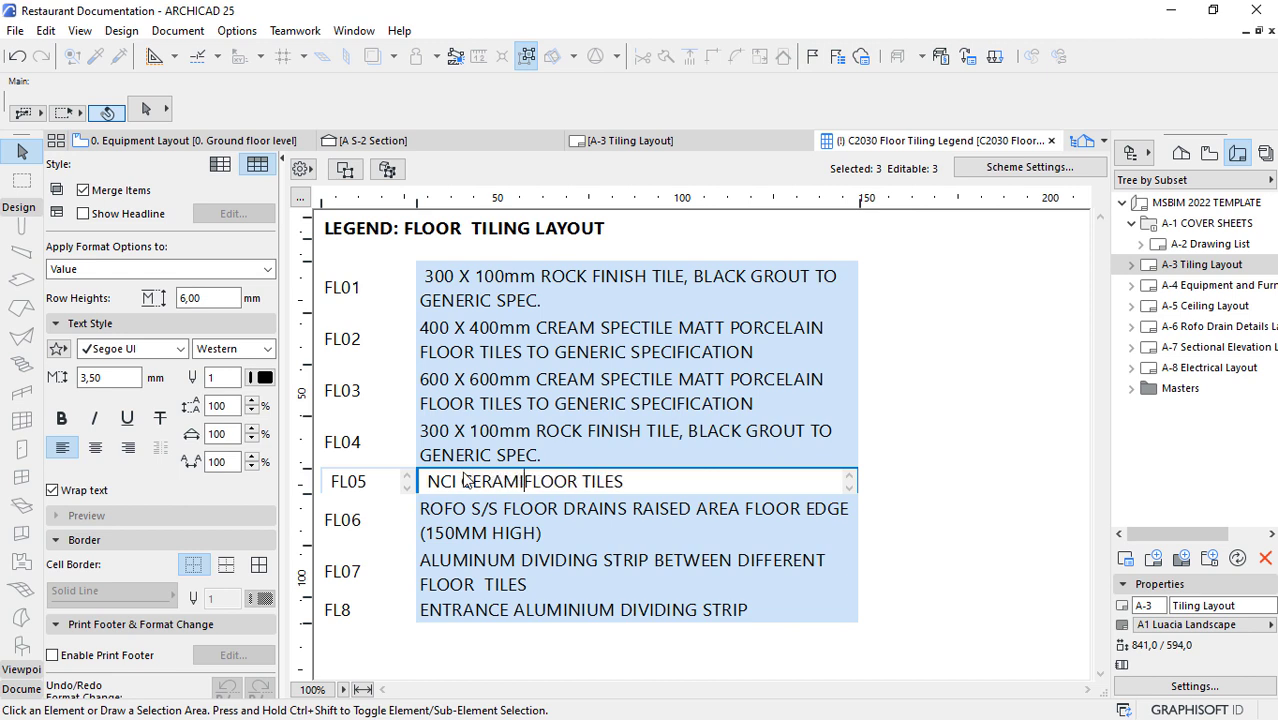
type("C")
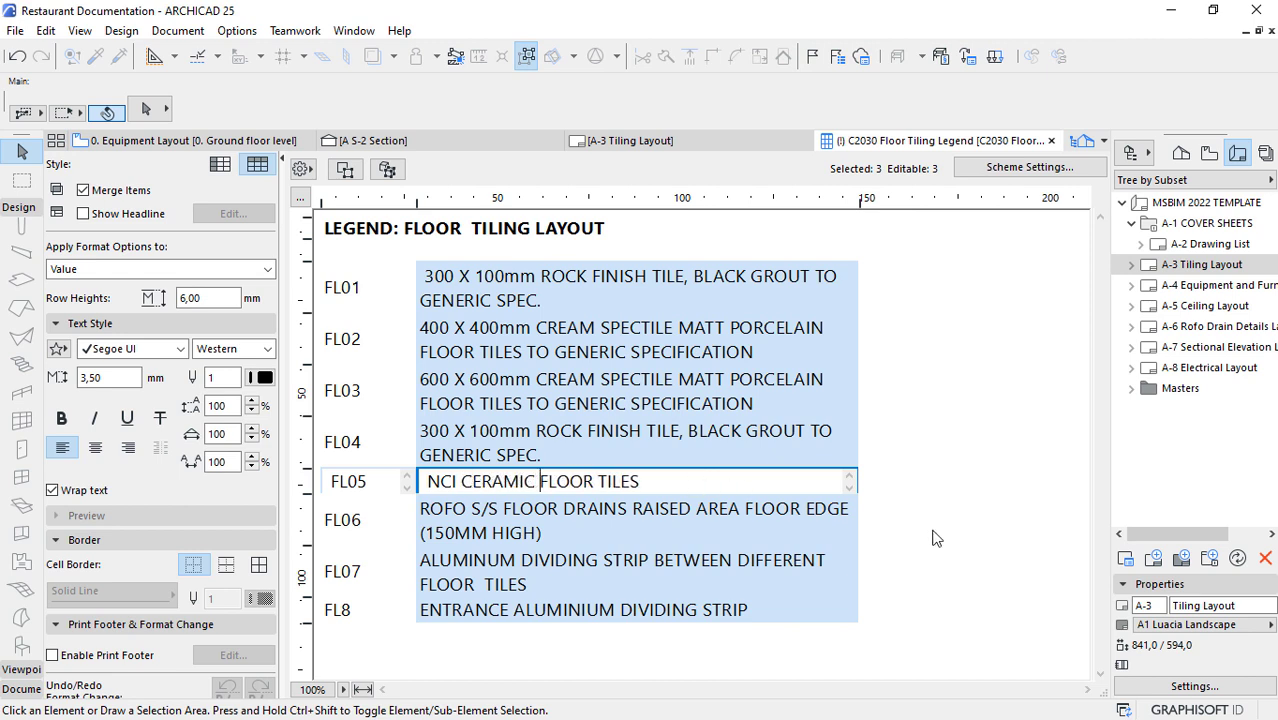
left_click(935, 538)
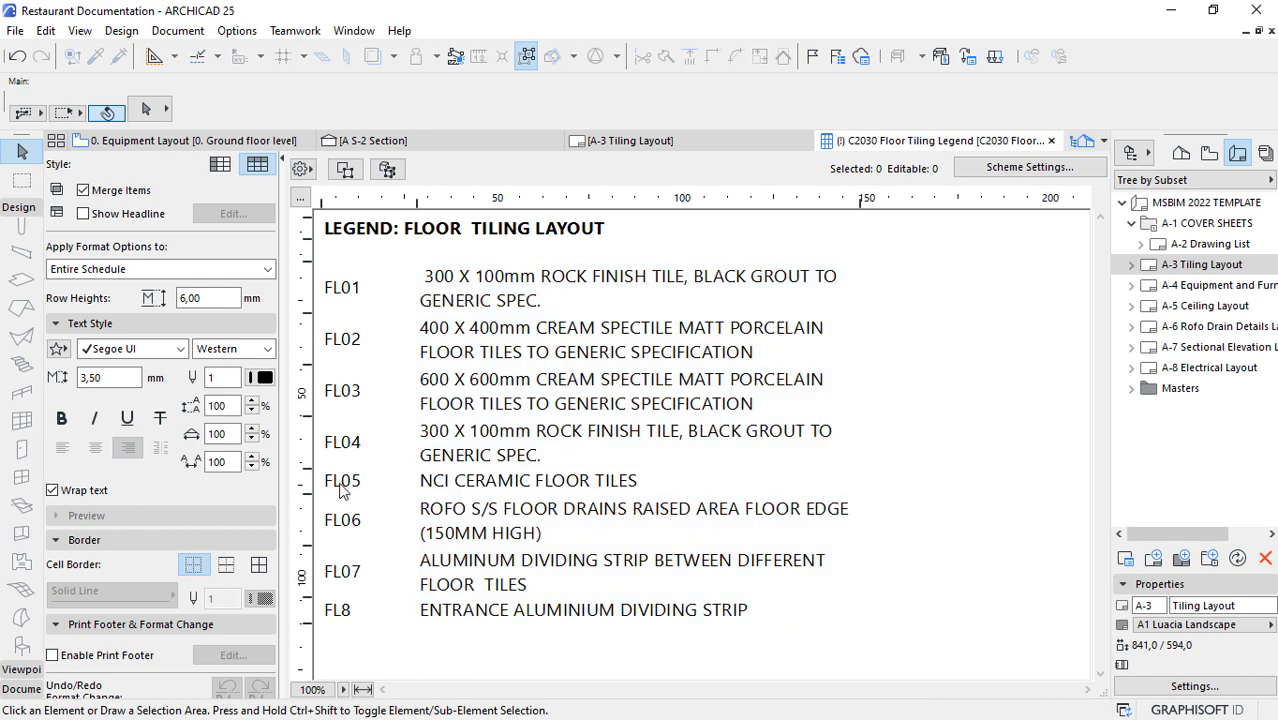
left_click(352, 484)
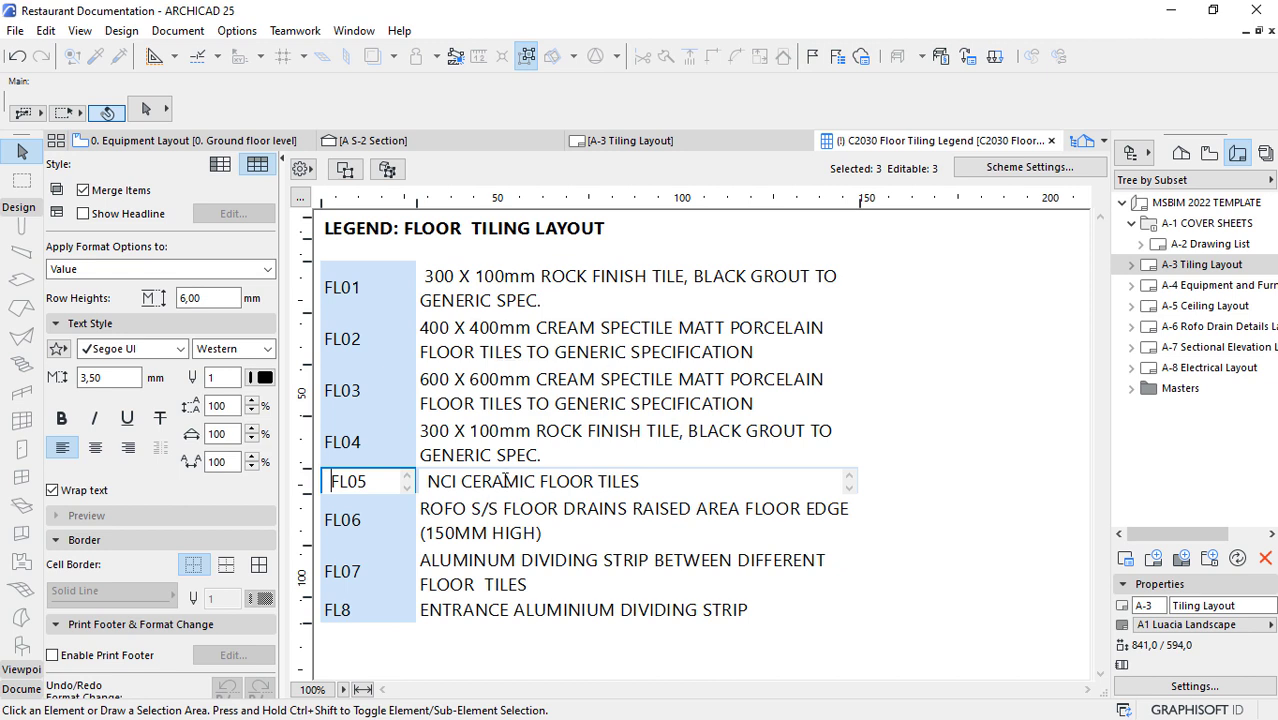
left_click(672, 140)
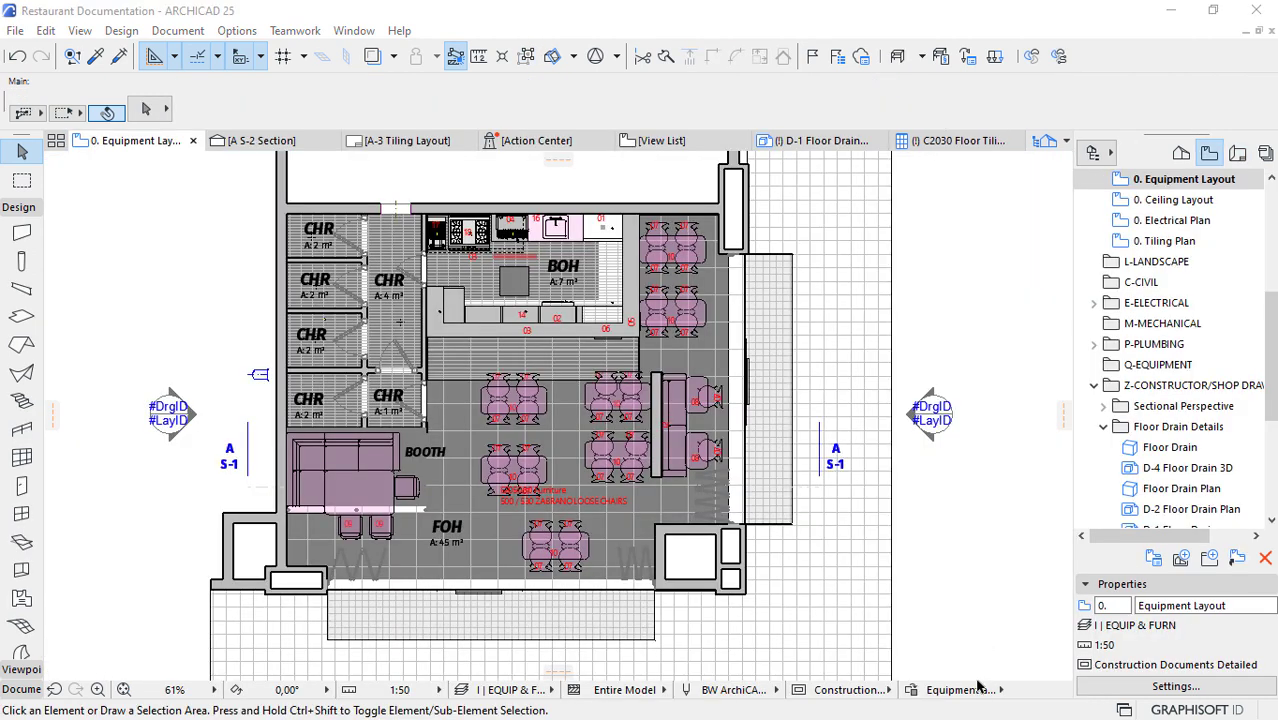
left_click(977, 692)
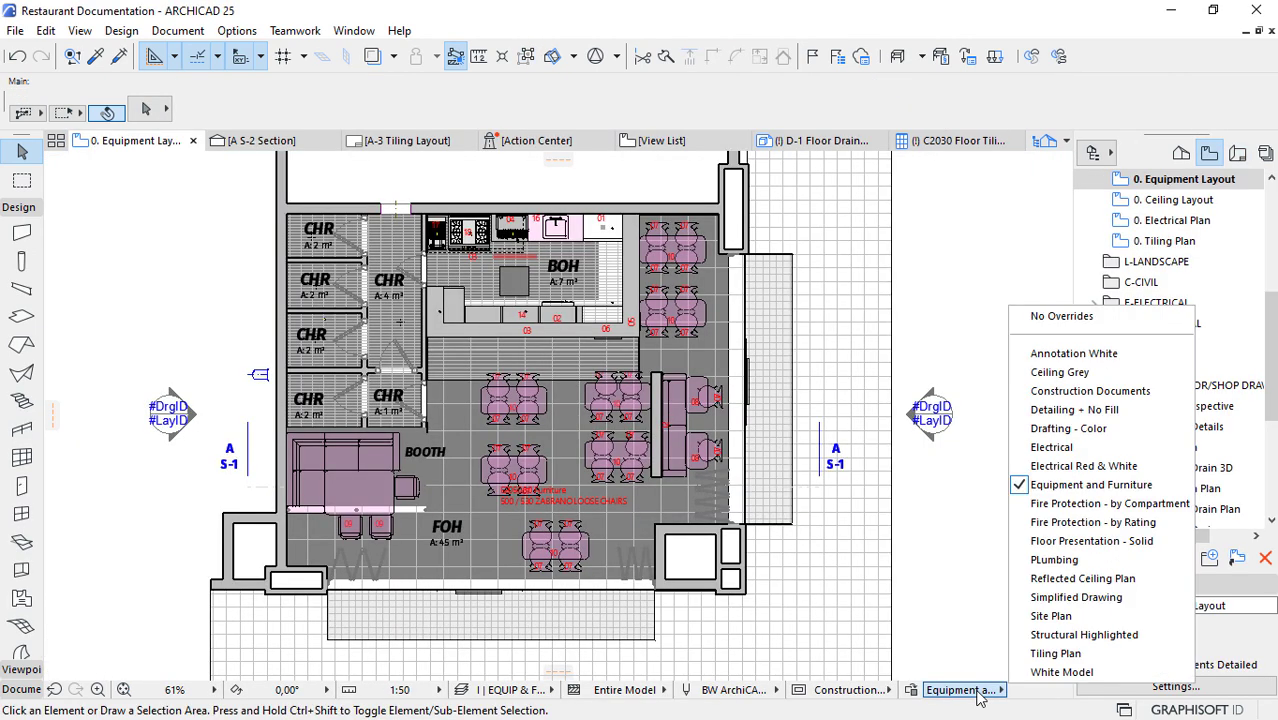
left_click(1114, 358)
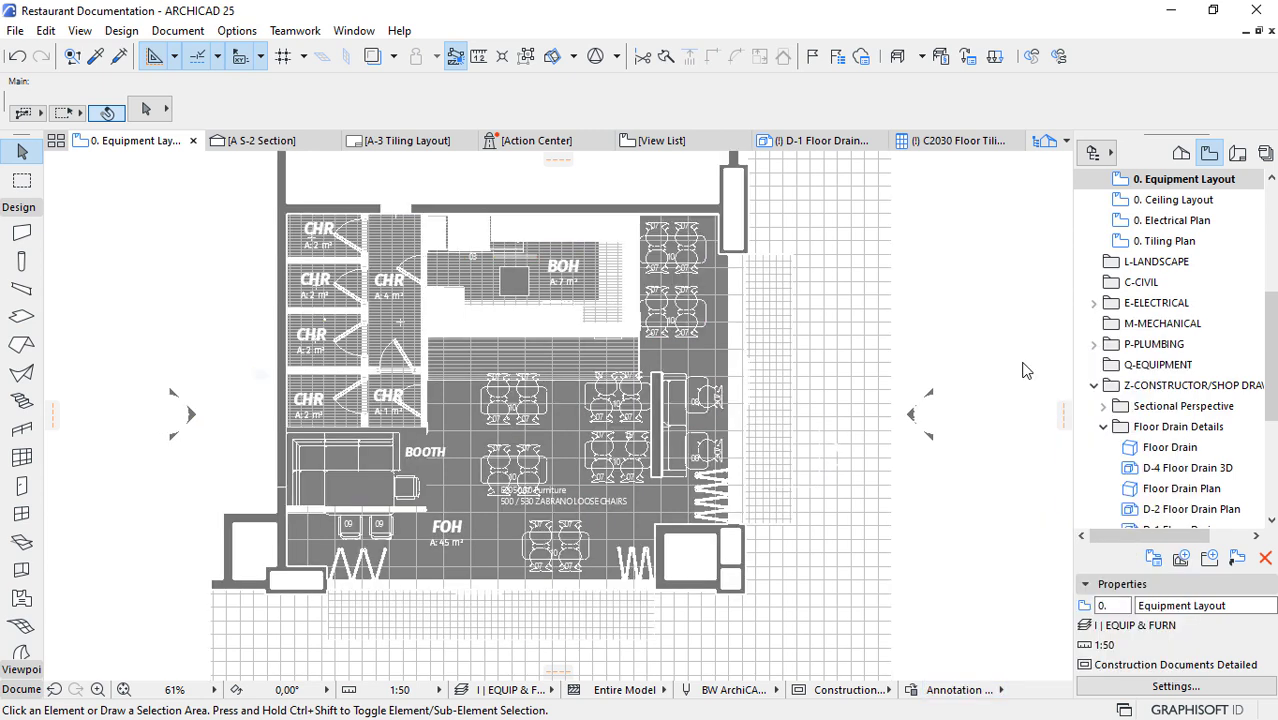
left_click(962, 692)
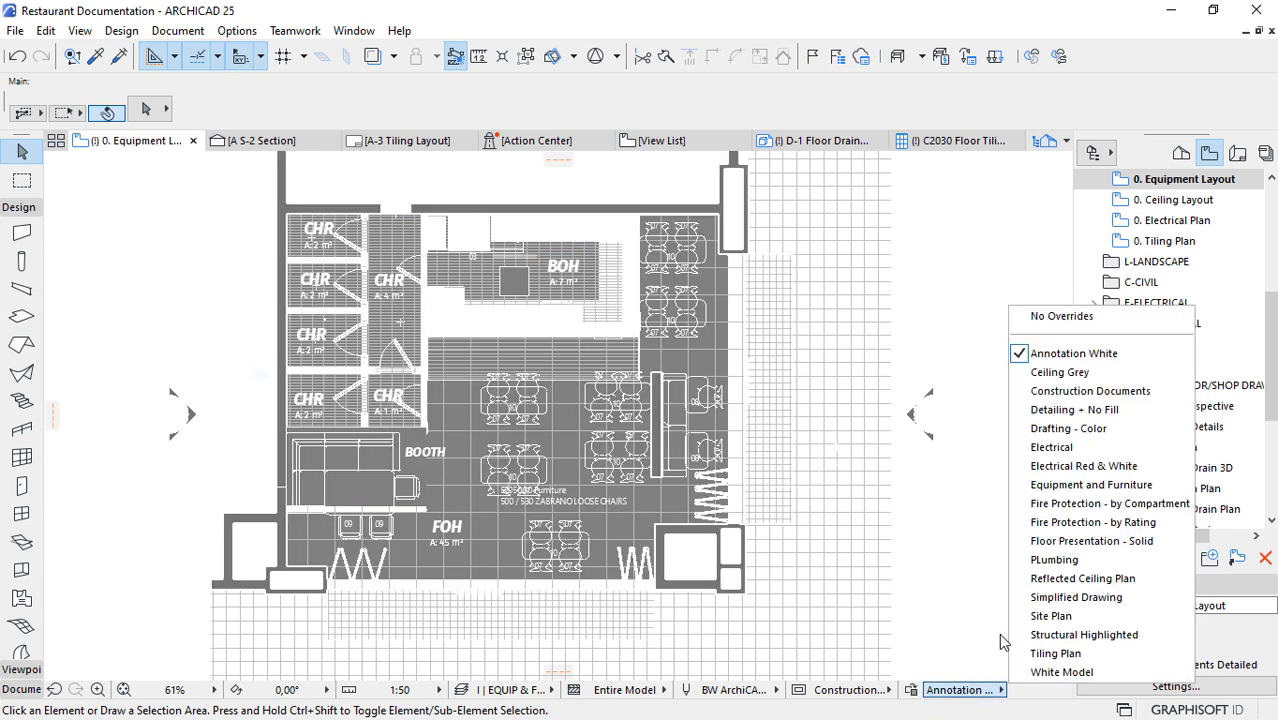
left_click(1085, 484)
left_click(970, 686)
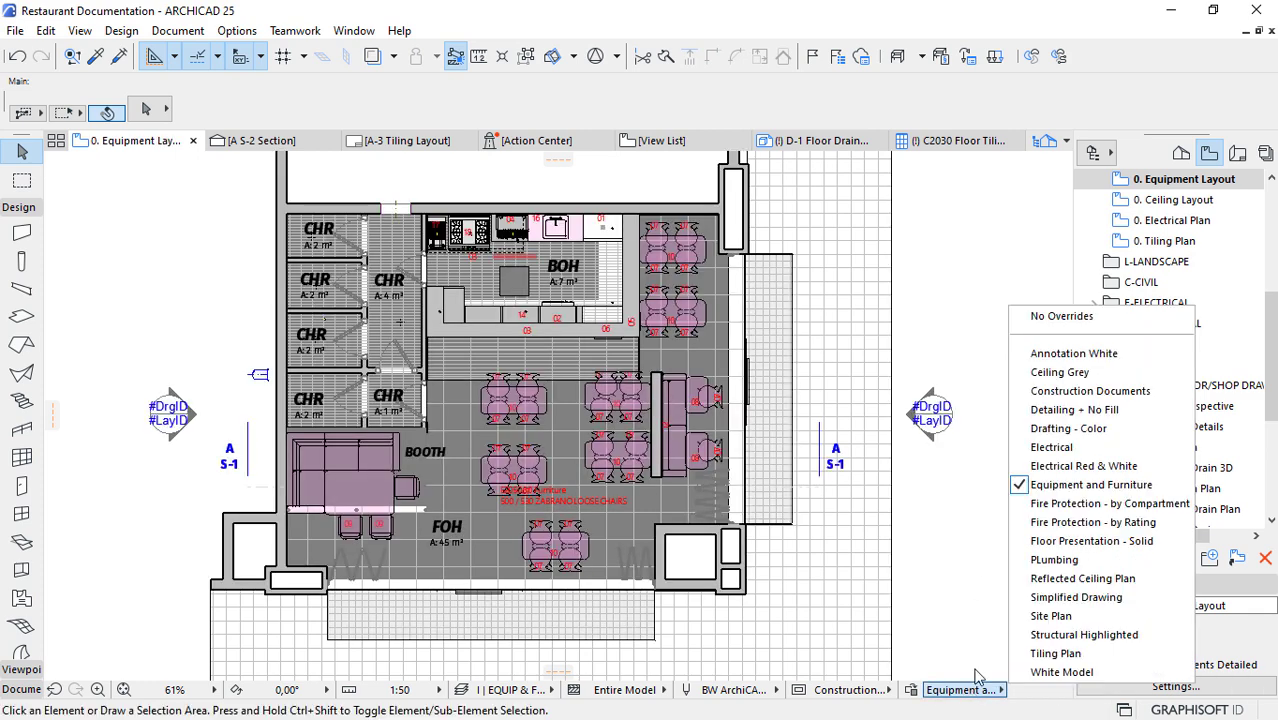
left_click(1100, 391)
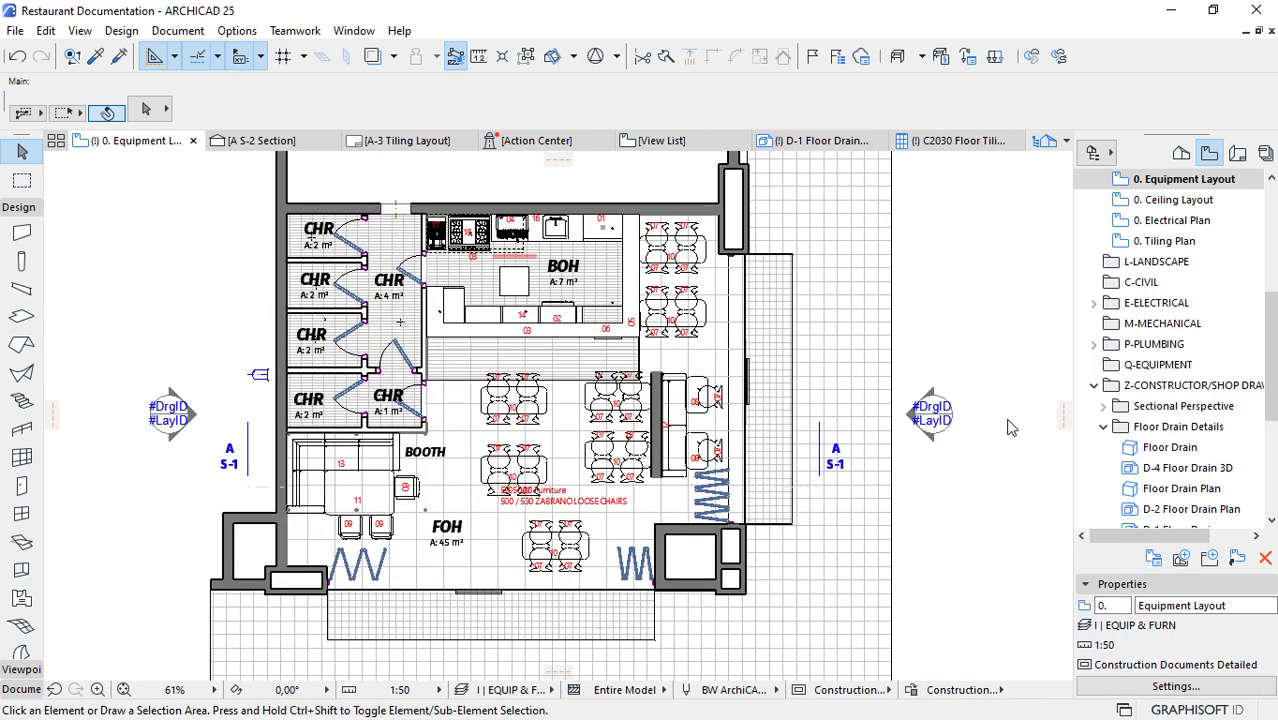
left_click(970, 690)
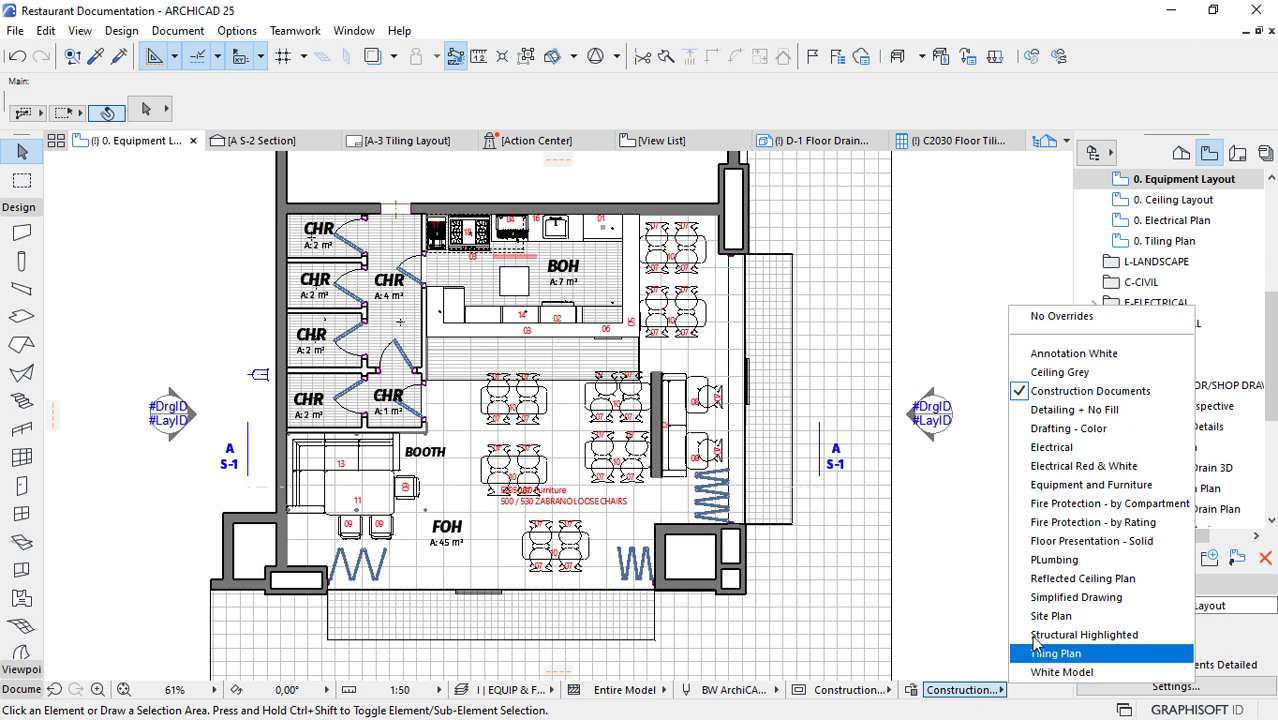
left_click(1064, 582)
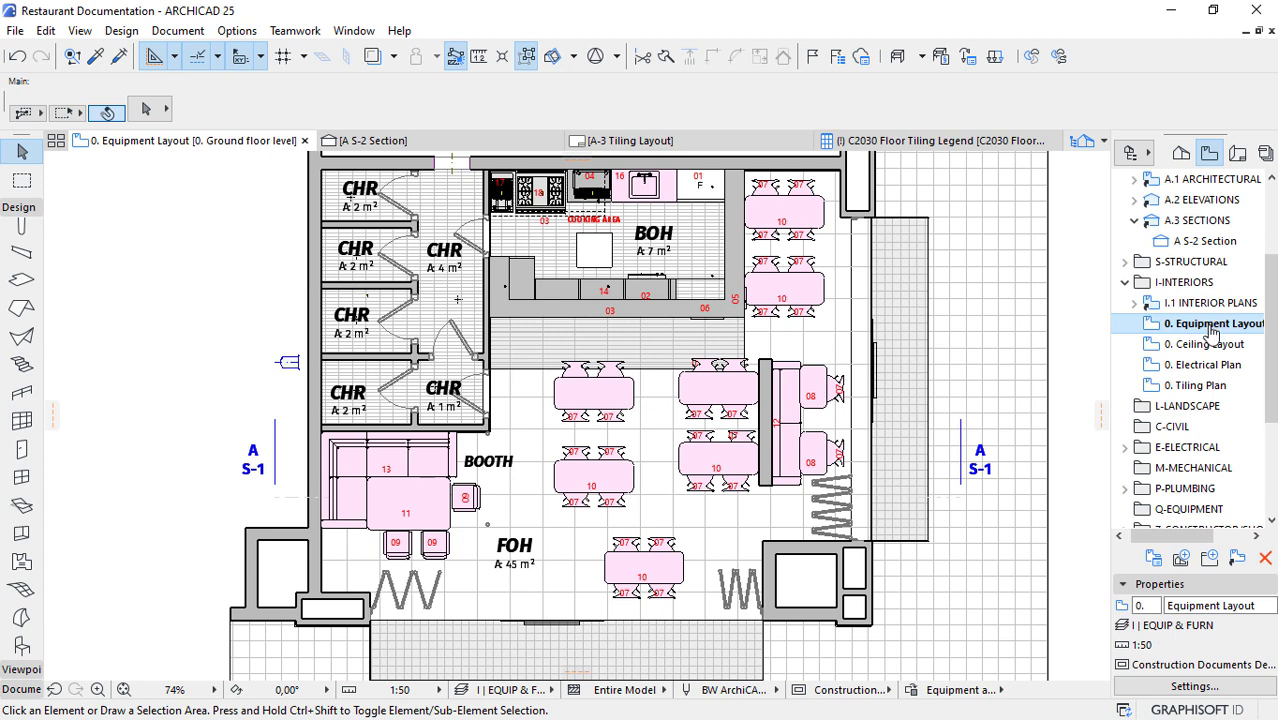
Make 0. Equipment Layout the active view and open its Graphic Override Combinations settings.
double_click(1205, 333)
double_click(1190, 324)
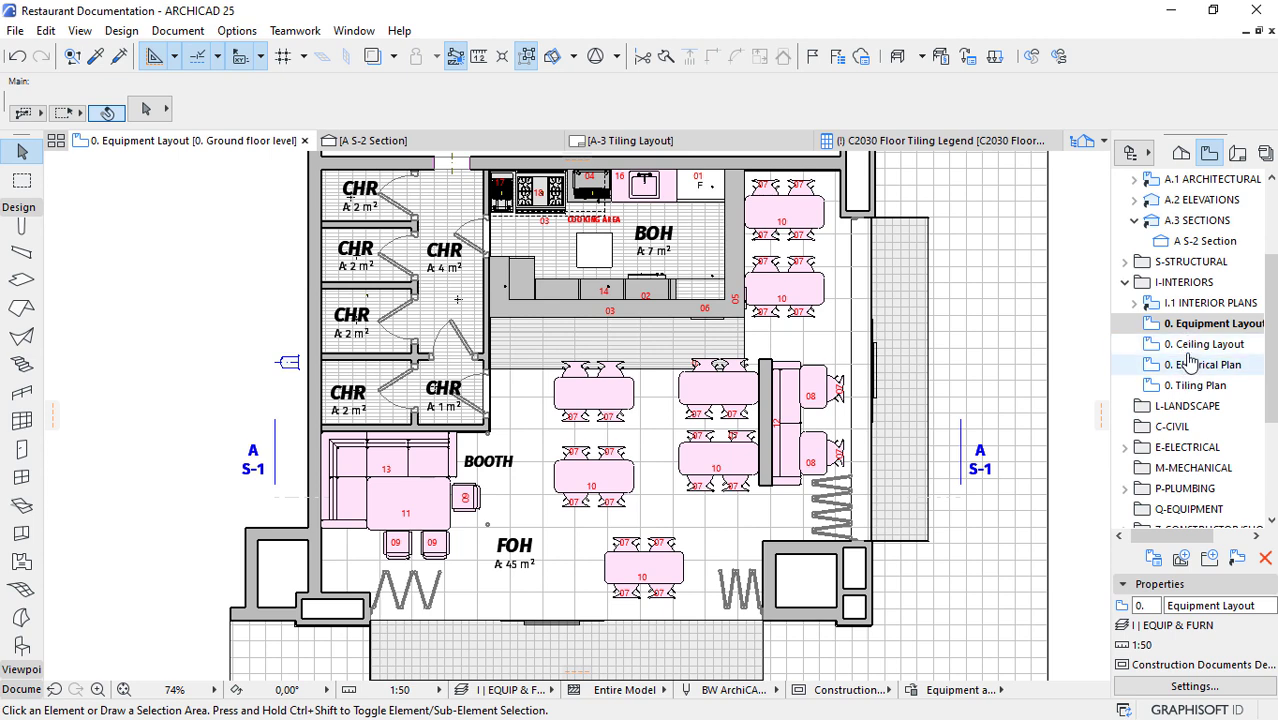
left_click(913, 692)
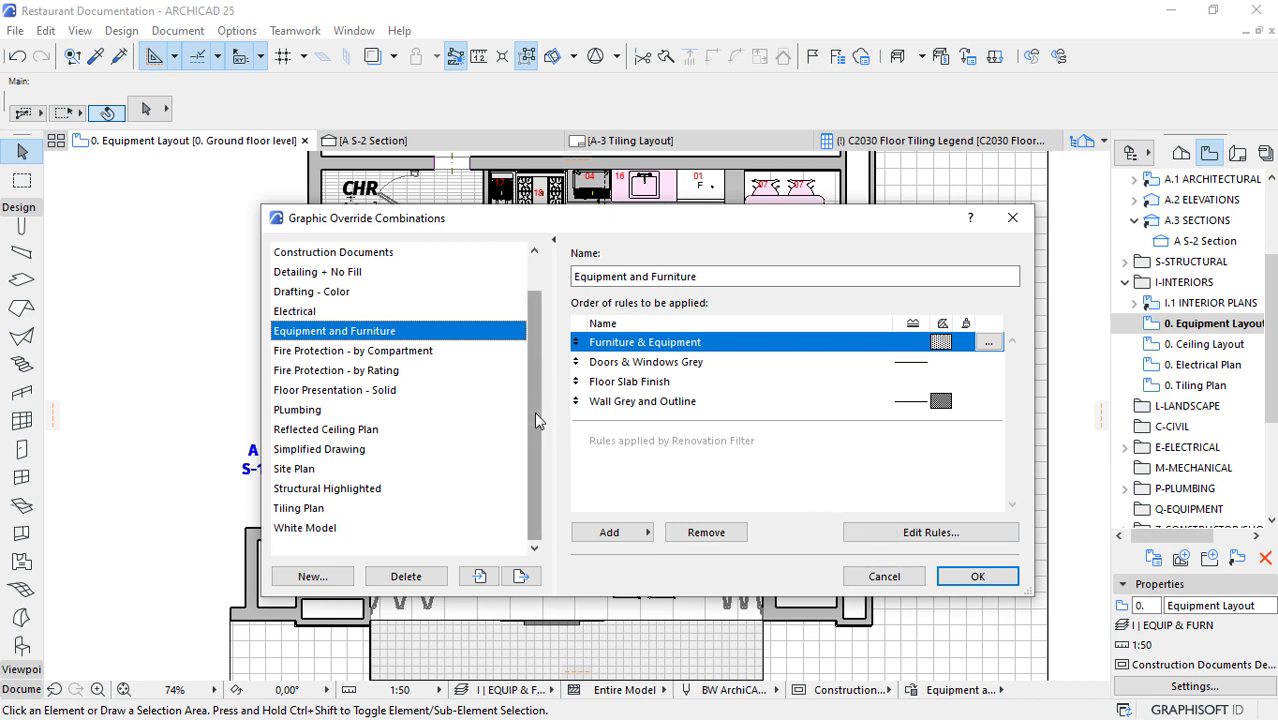
Select the Electrical combination, review its Electrical model rule, and apply it to 0. Equipment Layout.
left_click_drag(537, 410, 540, 368)
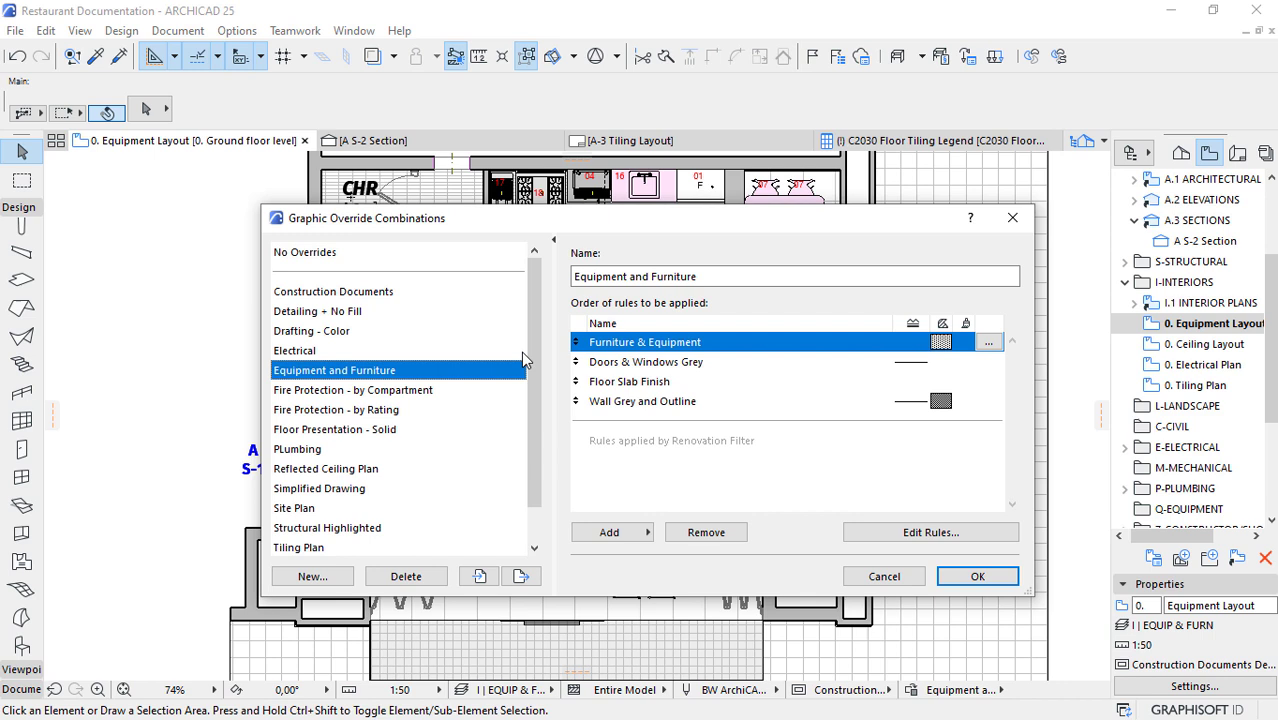
left_click_drag(535, 323, 533, 371)
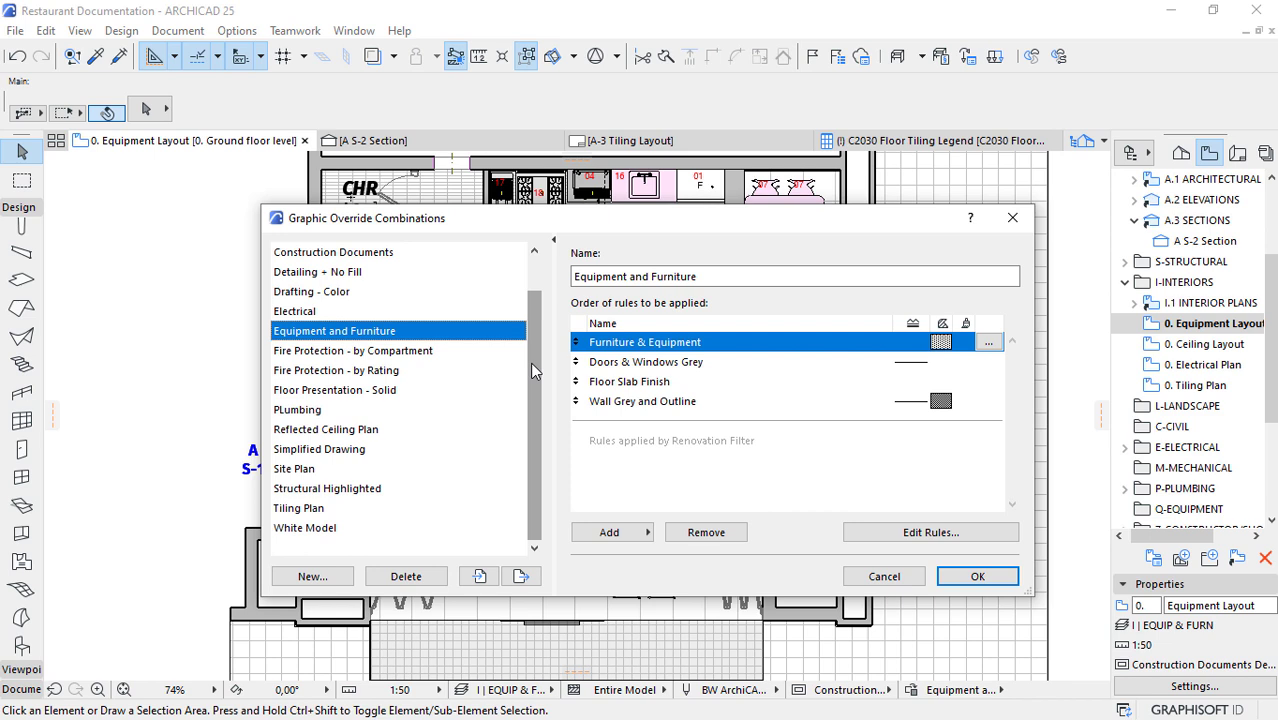
left_click(298, 313)
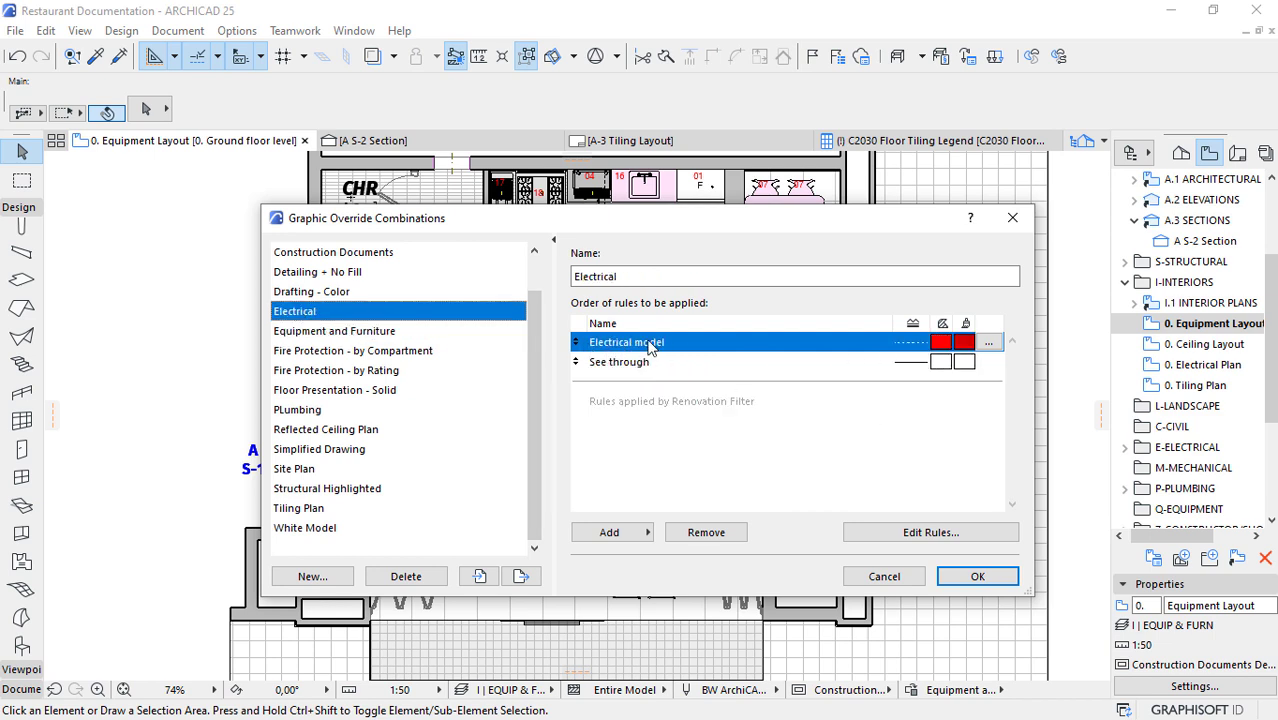
left_click(988, 345)
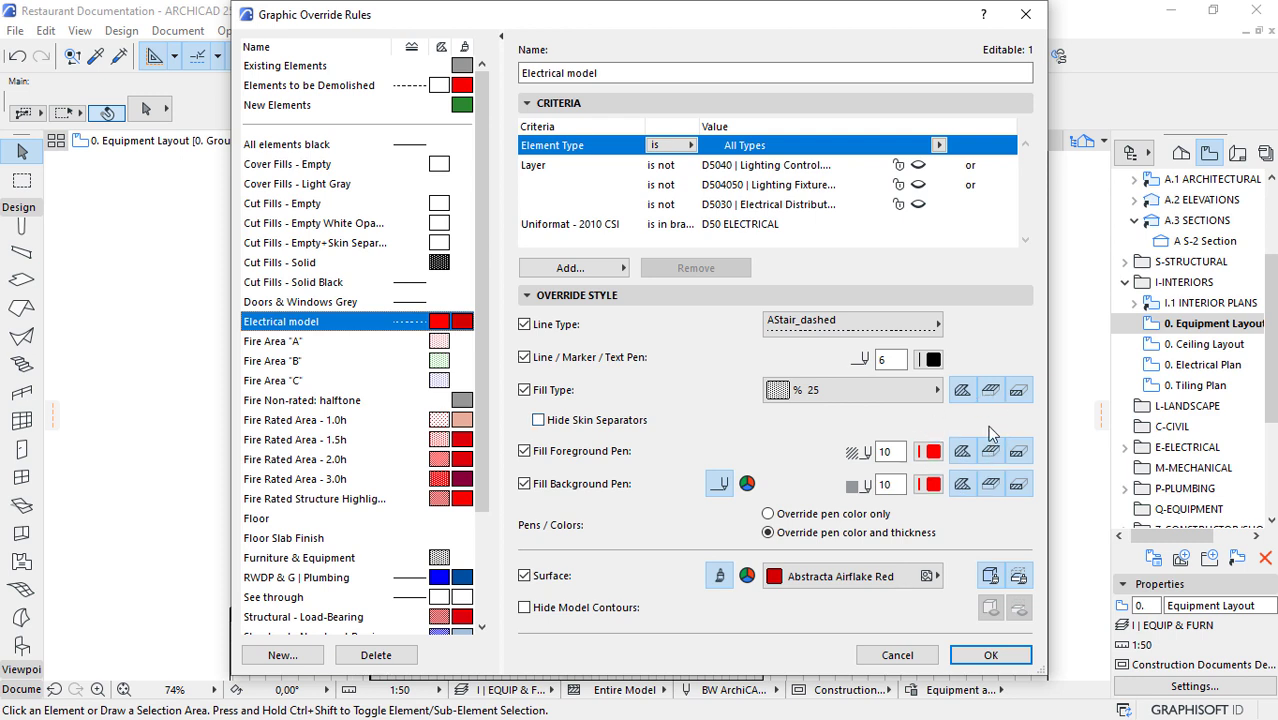
left_click(980, 655)
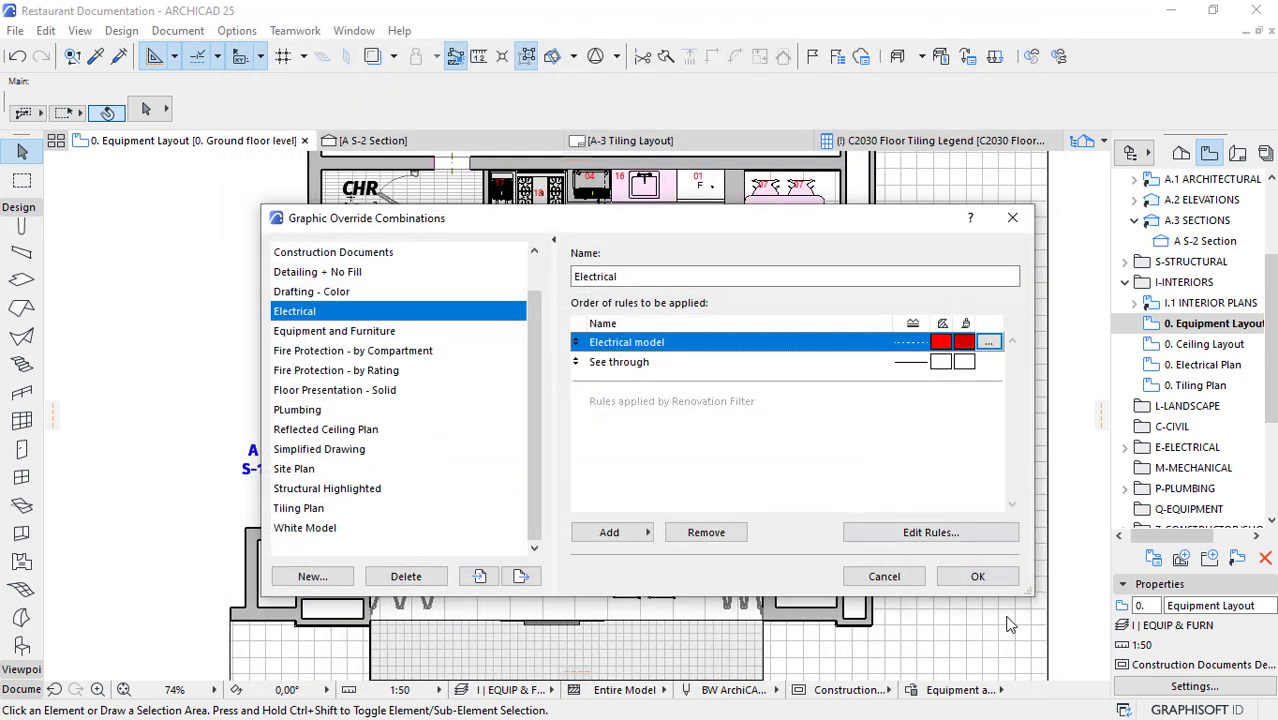
left_click(979, 577)
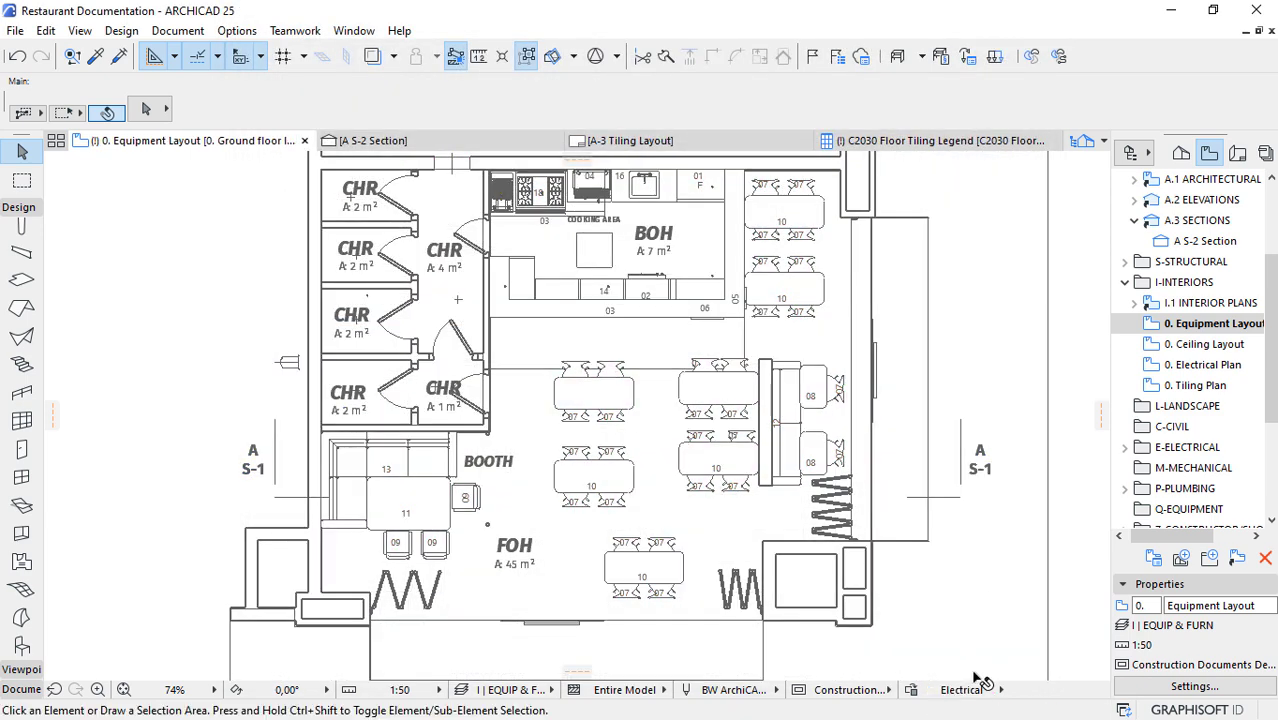
Open the 0. Electrical Plan view and apply the Electrical graphic override combination to it.
left_click(1196, 366)
double_click(1196, 366)
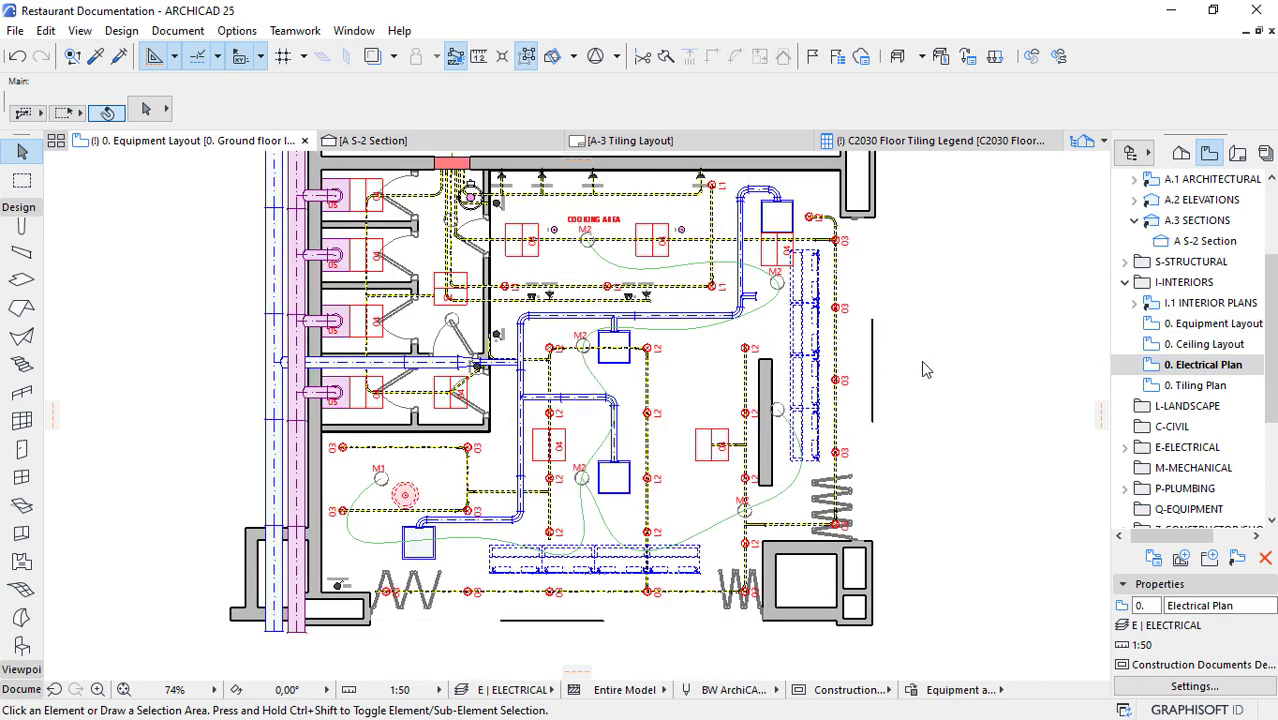
left_click(950, 689)
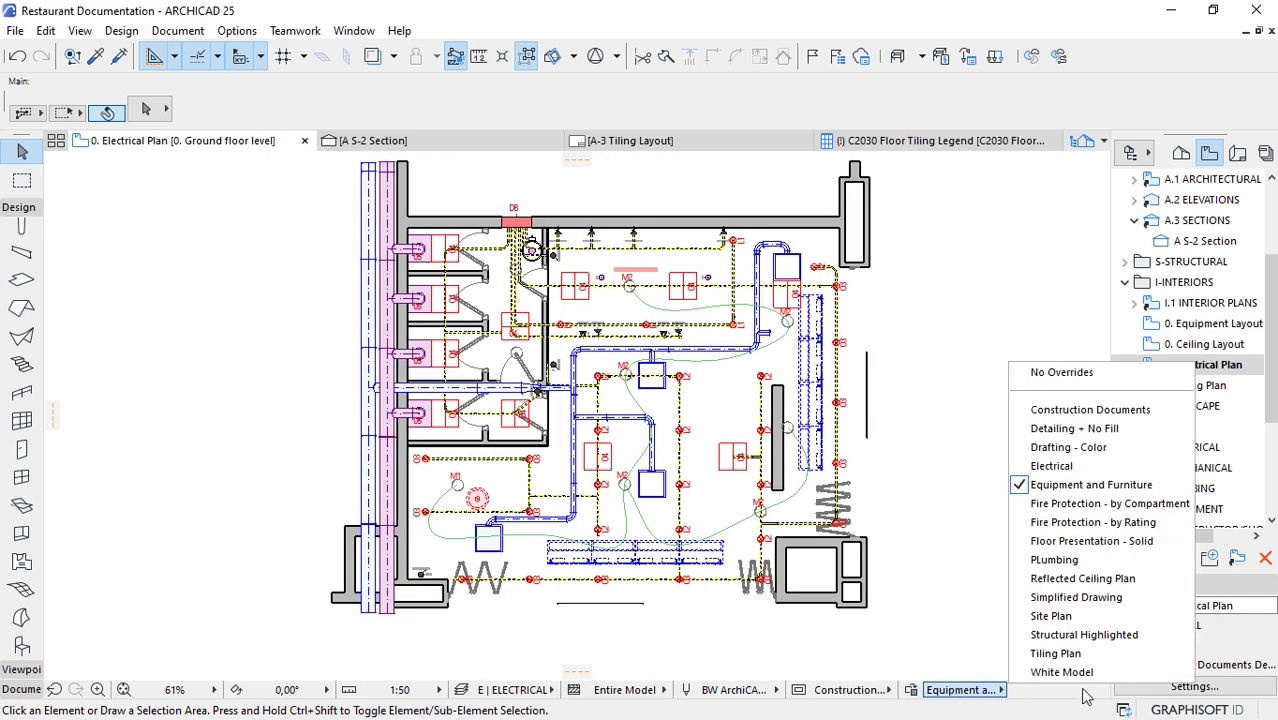
left_click(1052, 467)
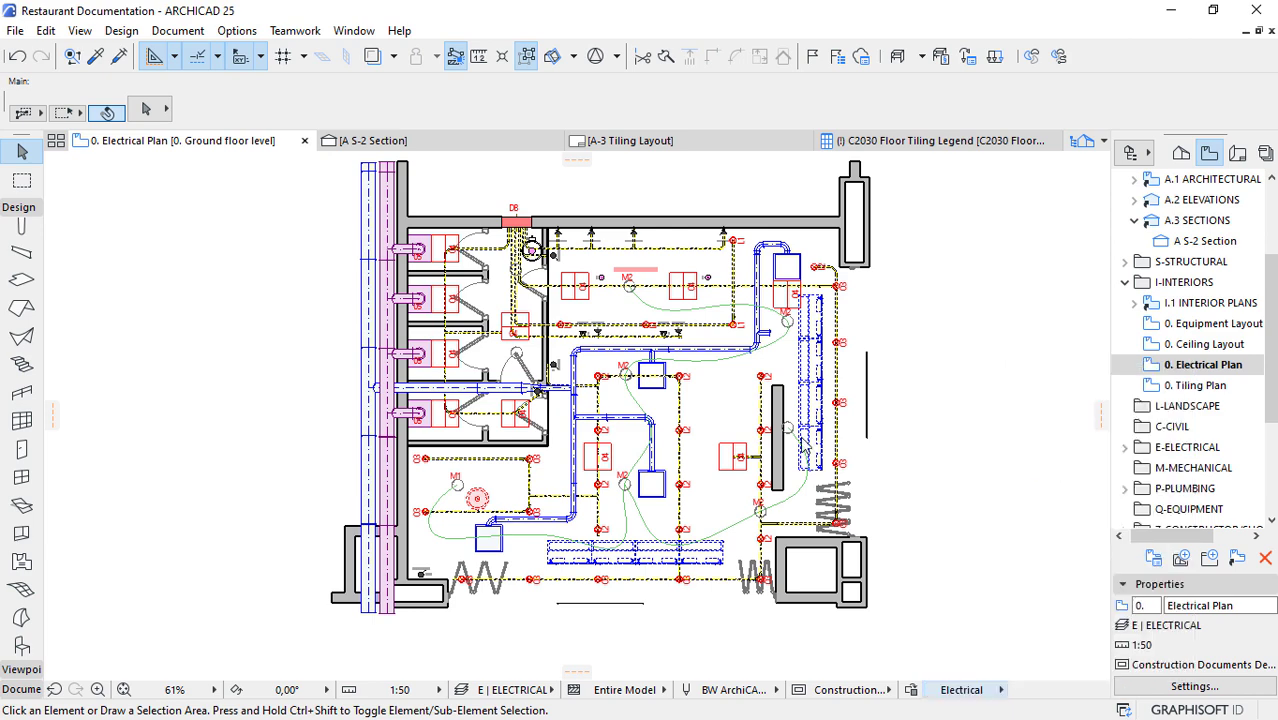
mouse_move(806, 447)
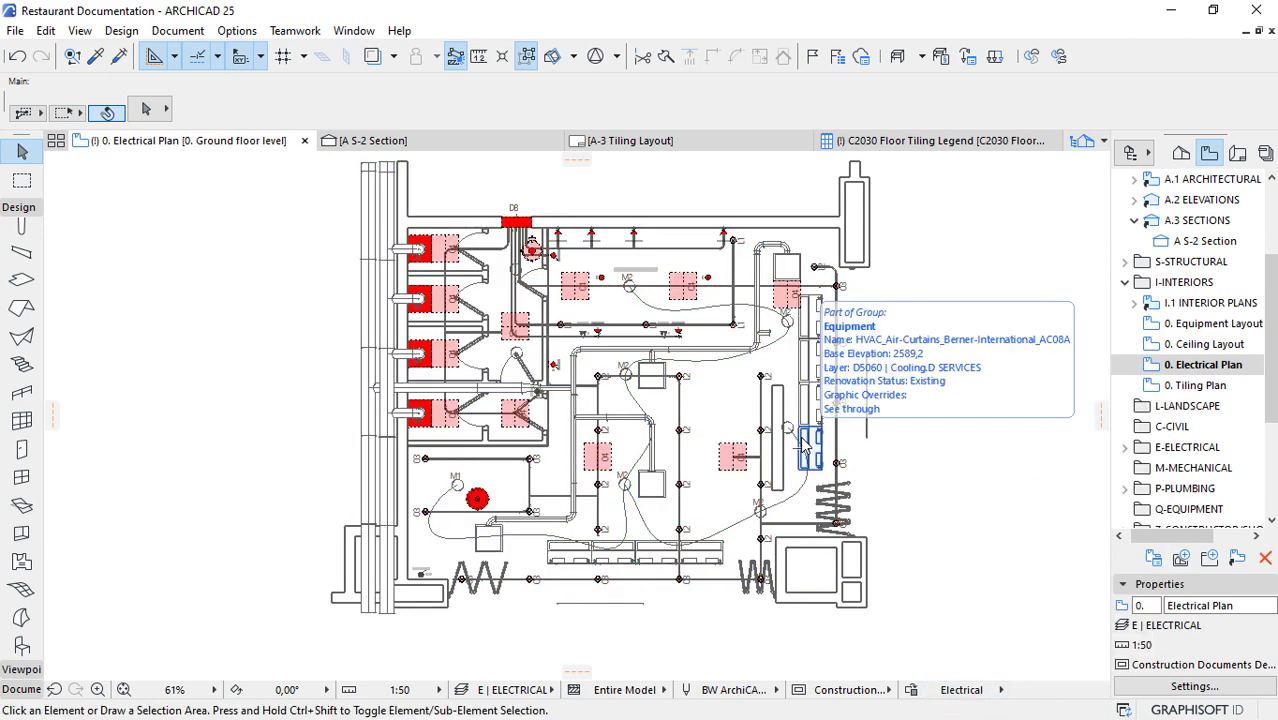
scroll(585, 290, "up", 3)
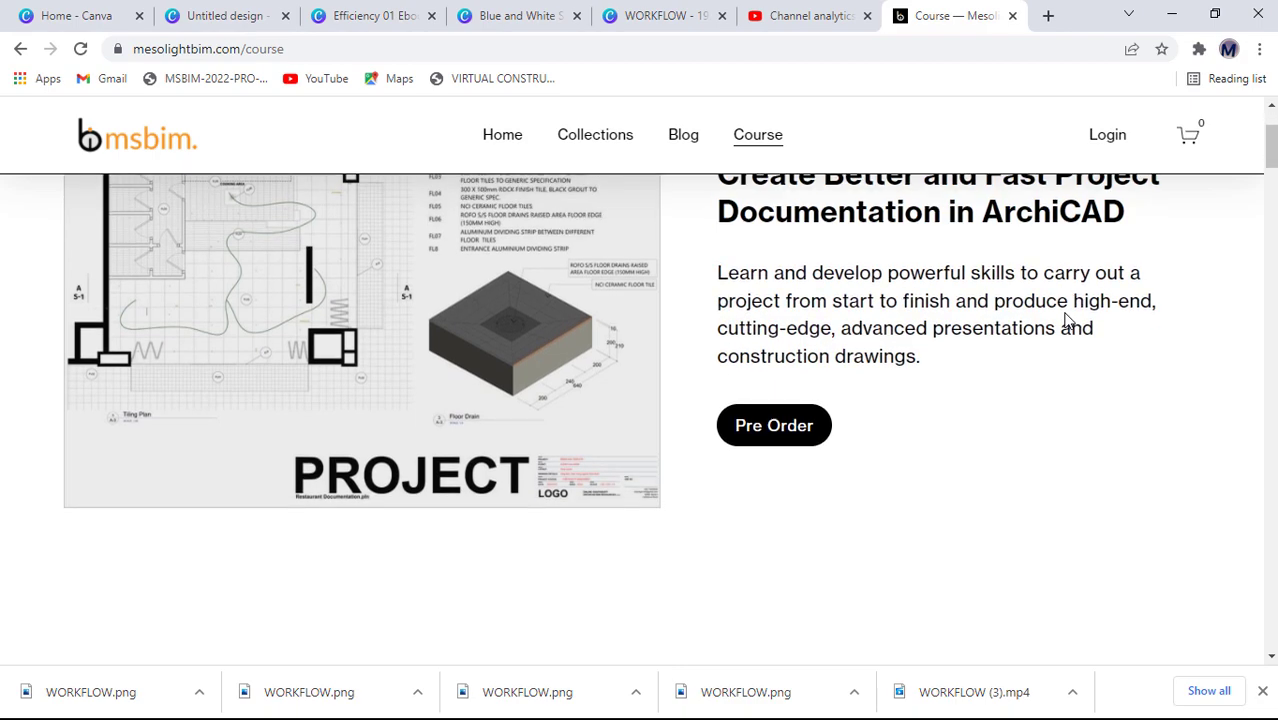
Scroll the msbim ArchiCAD course page down to the 'What do you think about this course?' form.
scroll(1066, 313, "down", 6)
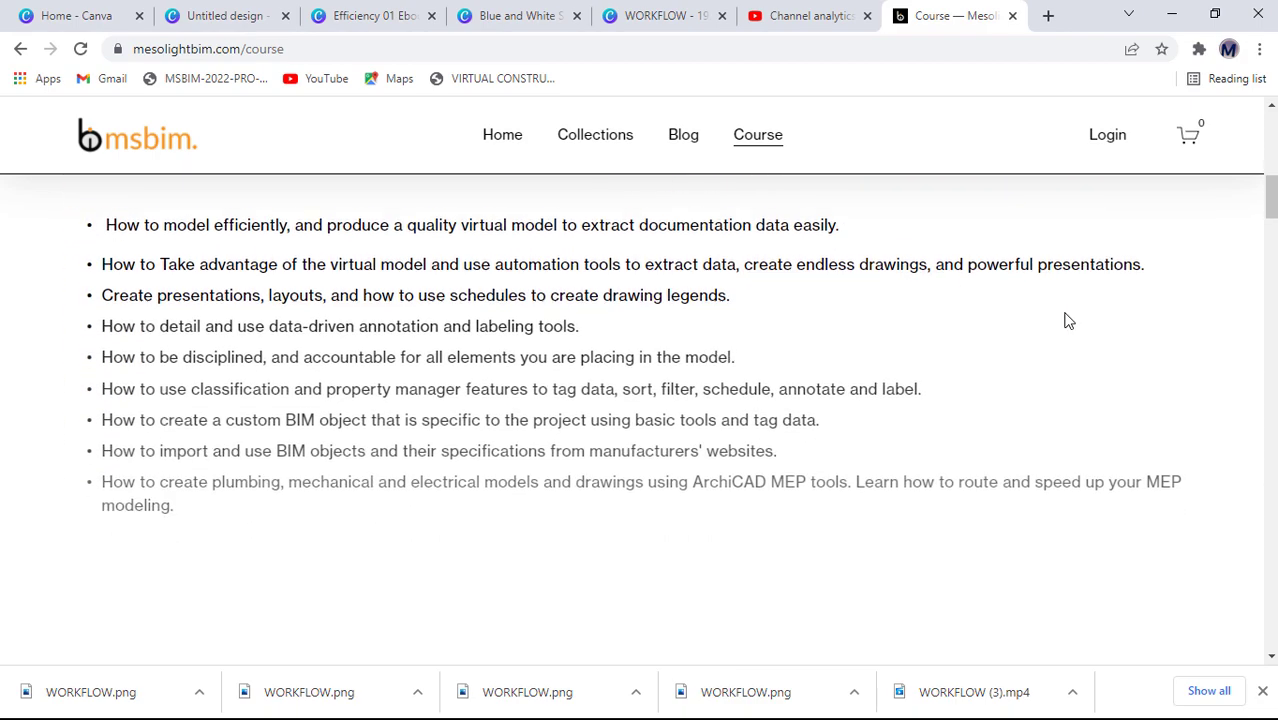
scroll(1066, 318, "down", 5)
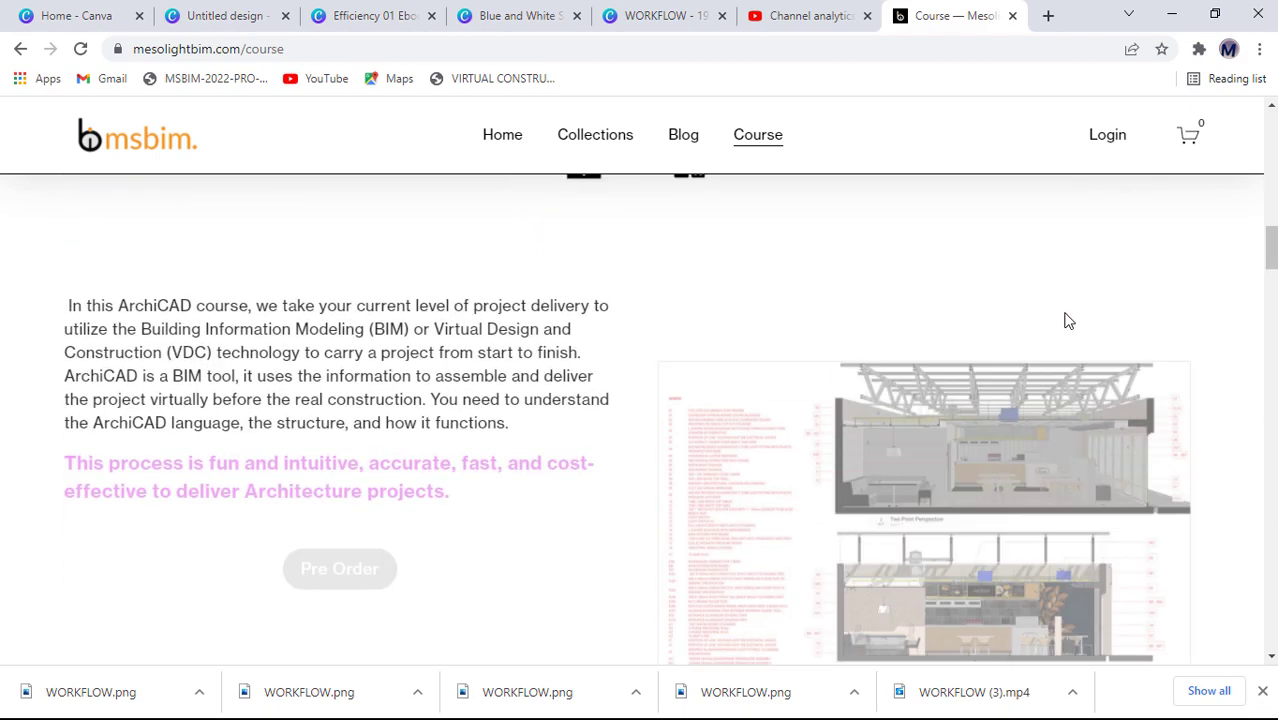
scroll(1066, 318, "down", 6)
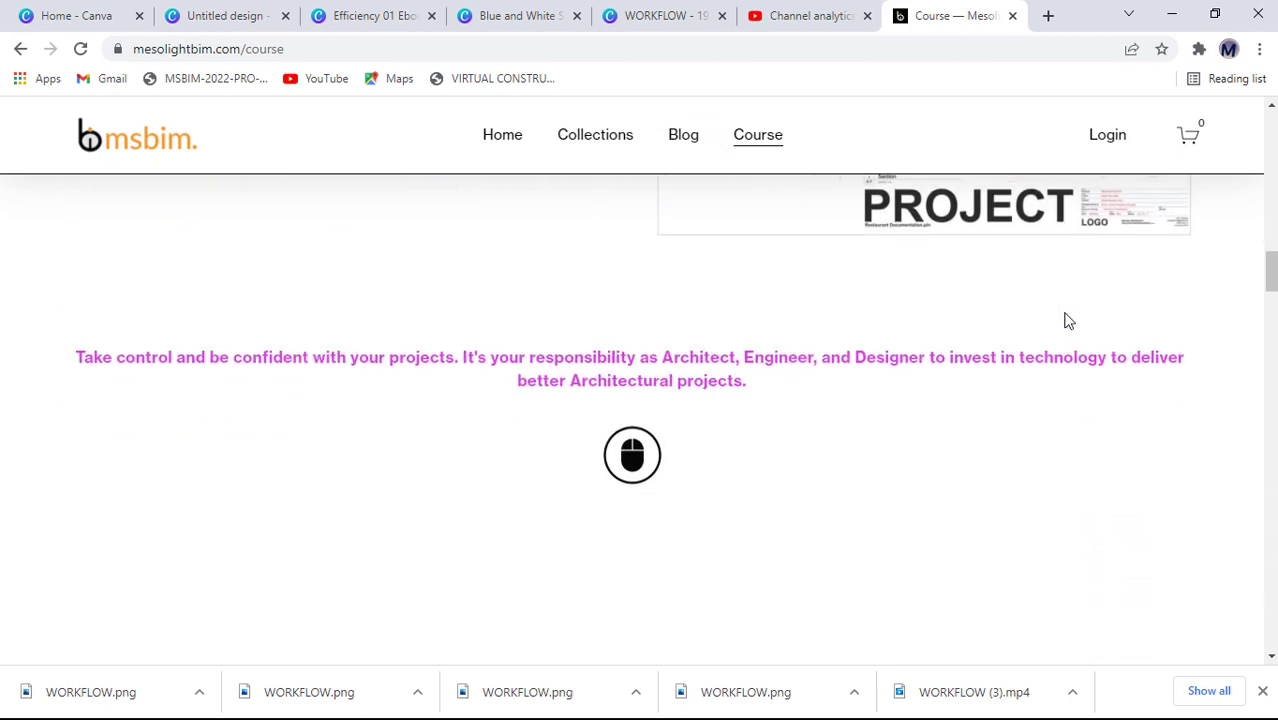
scroll(1066, 320, "down", 6)
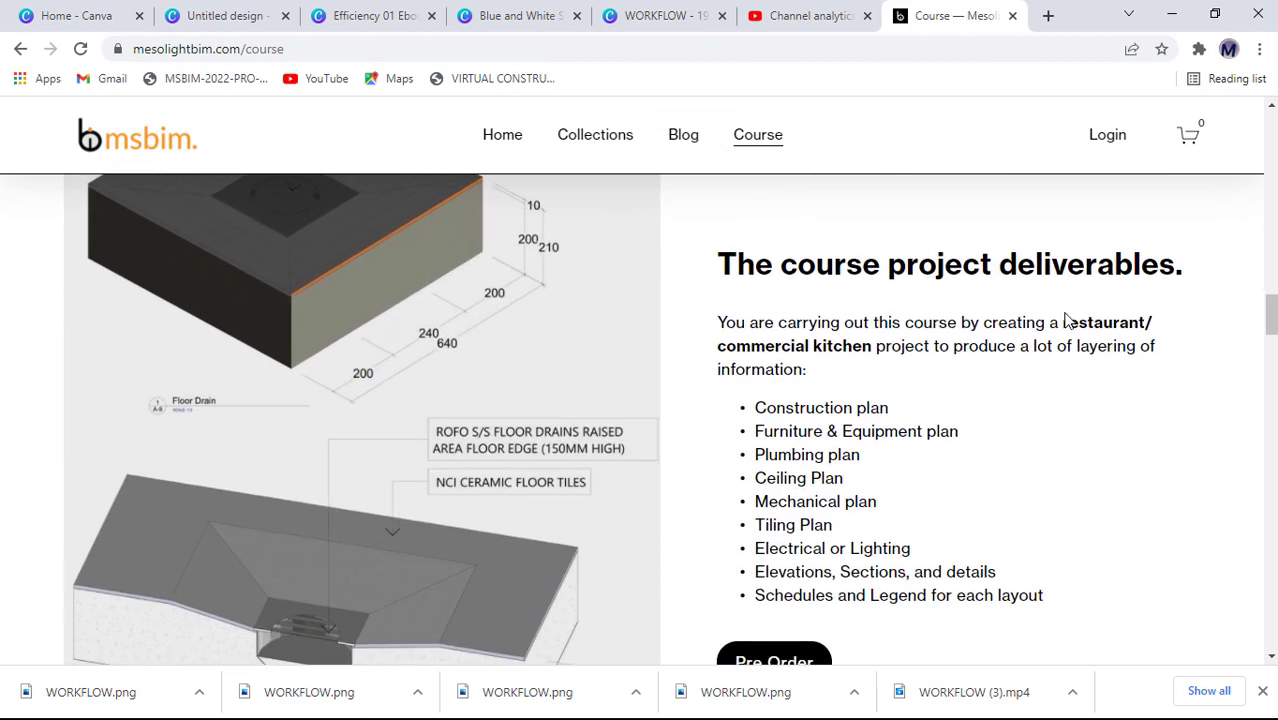
scroll(1066, 320, "down", 8)
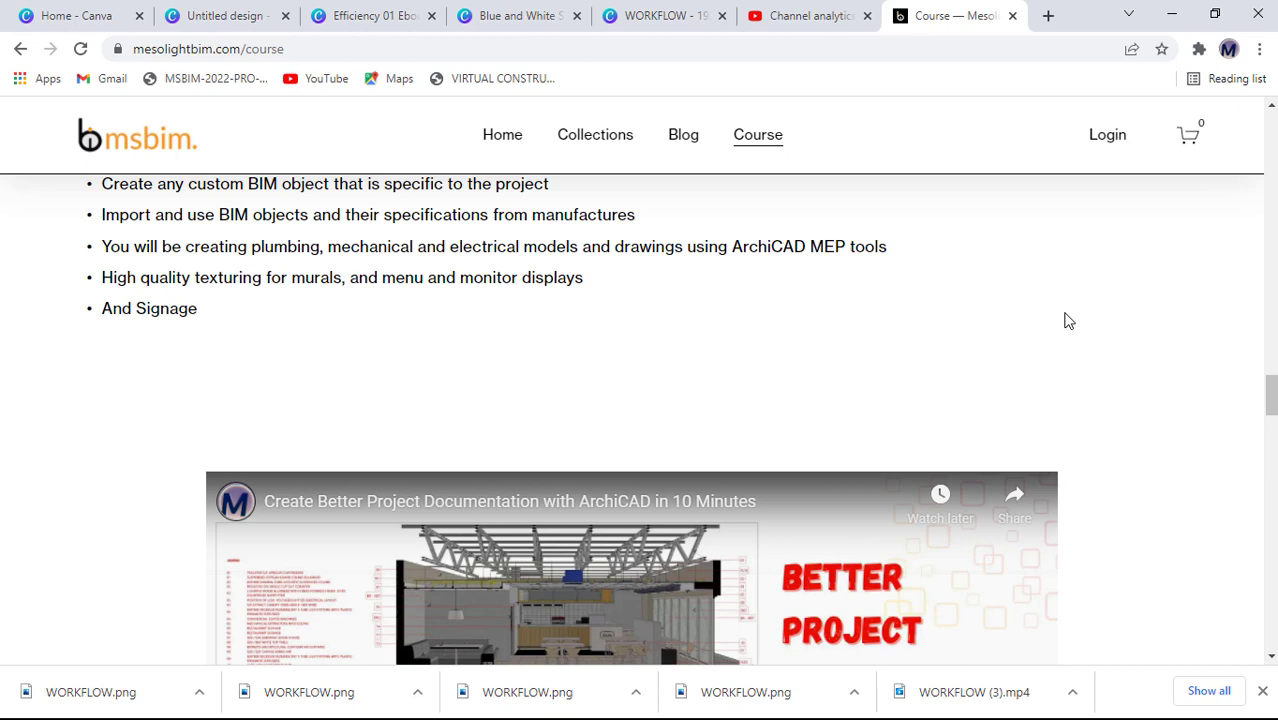
scroll(1066, 320, "down", 2)
scroll(1066, 320, "down", 4)
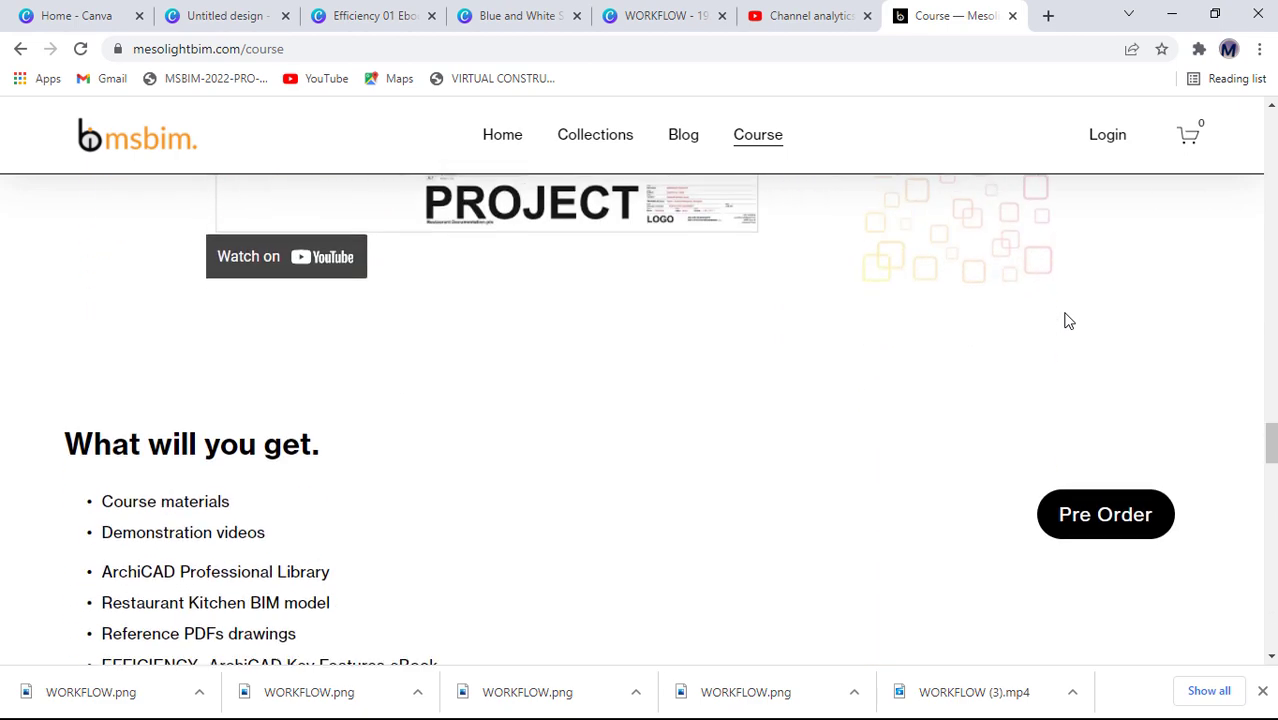
scroll(1066, 320, "down", 8)
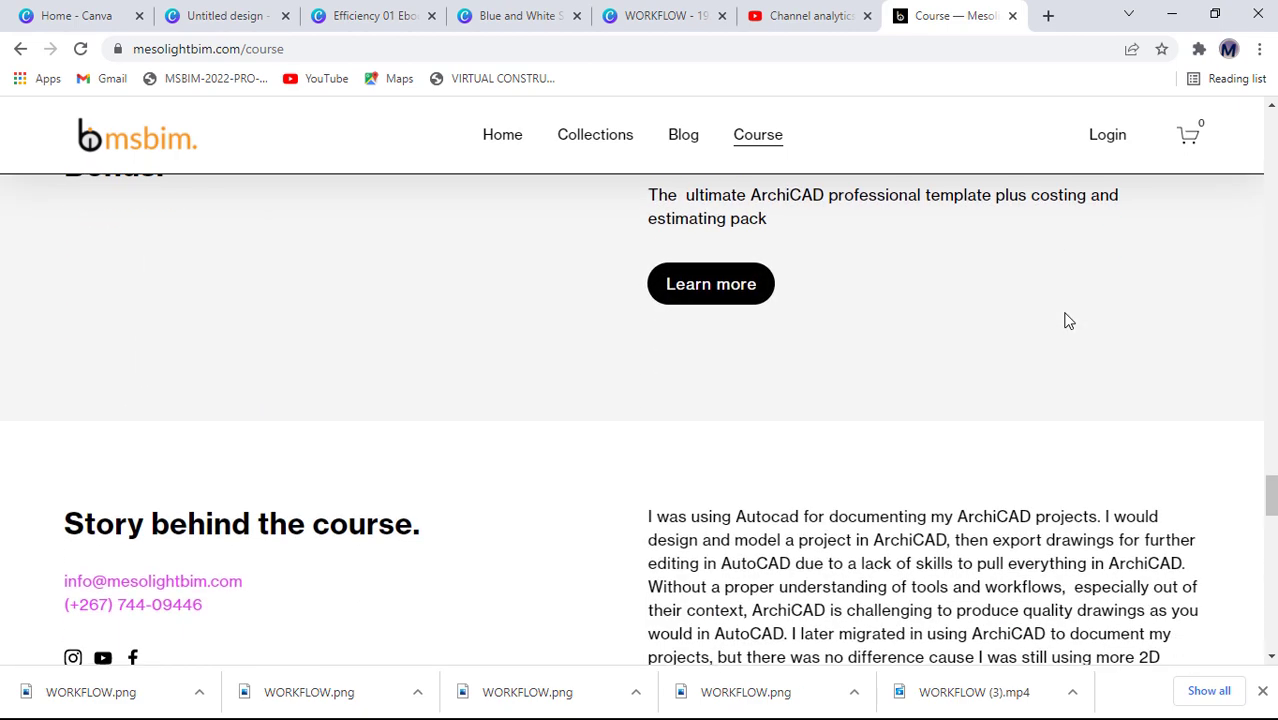
scroll(1066, 320, "down", 9)
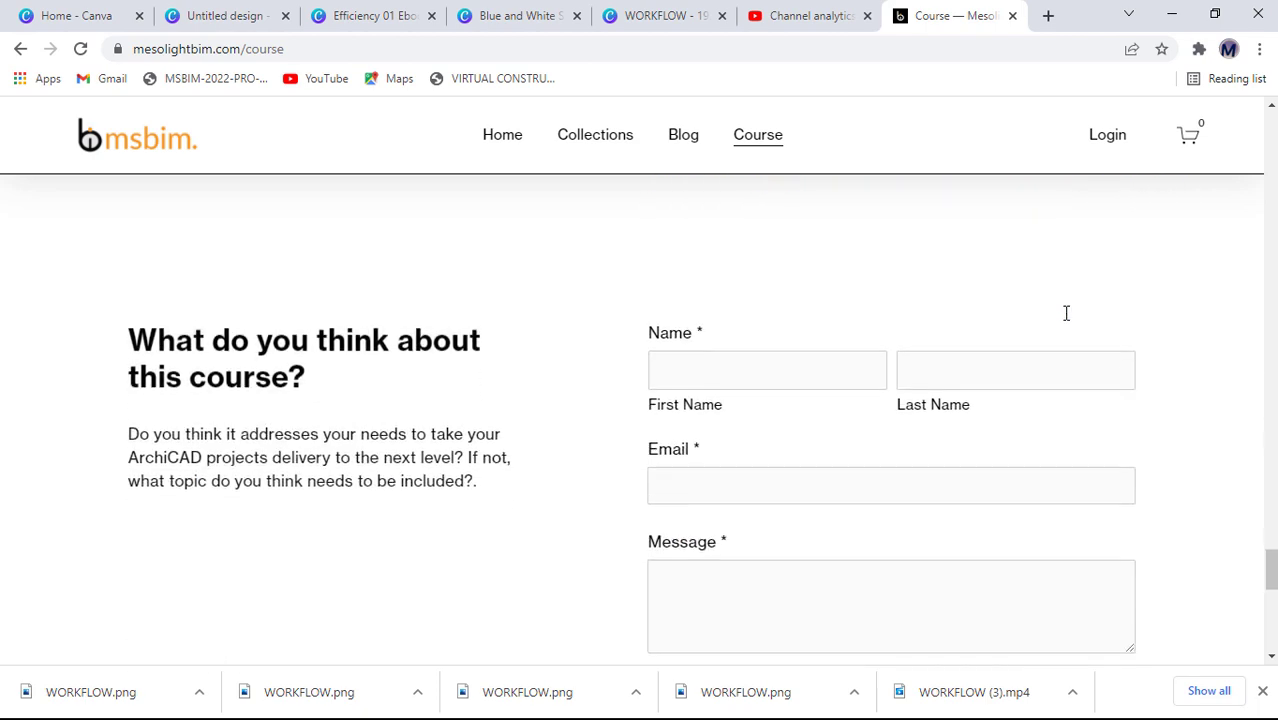
scroll(1066, 320, "down", 2)
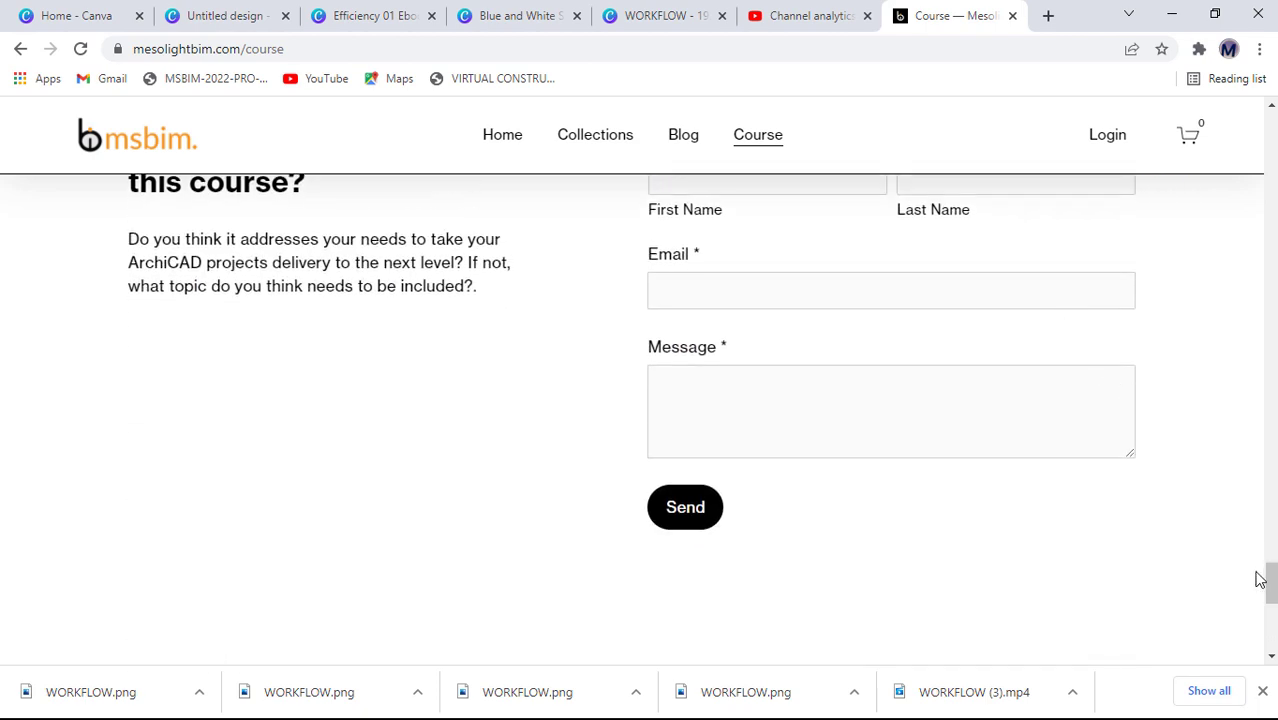